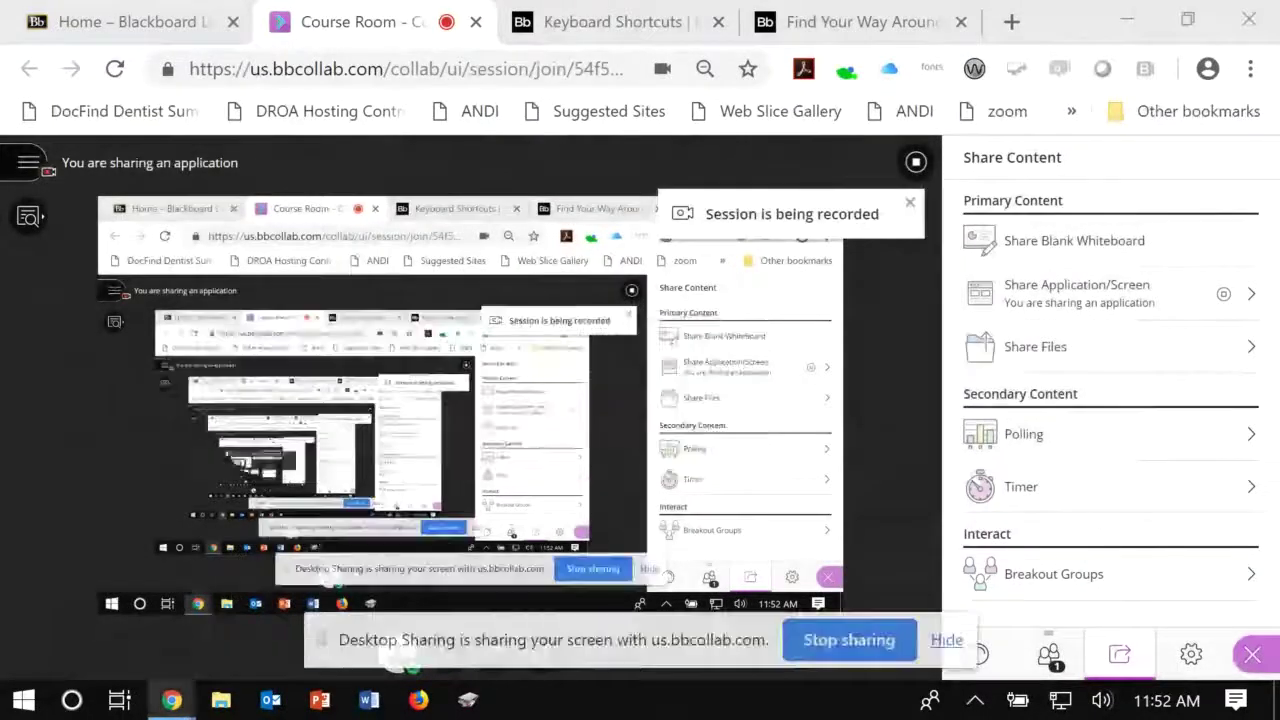
Step: Switch from the Course Room tab to the 'Home – Blackboard Learn' myMason portal tab
left_click(192, 30)
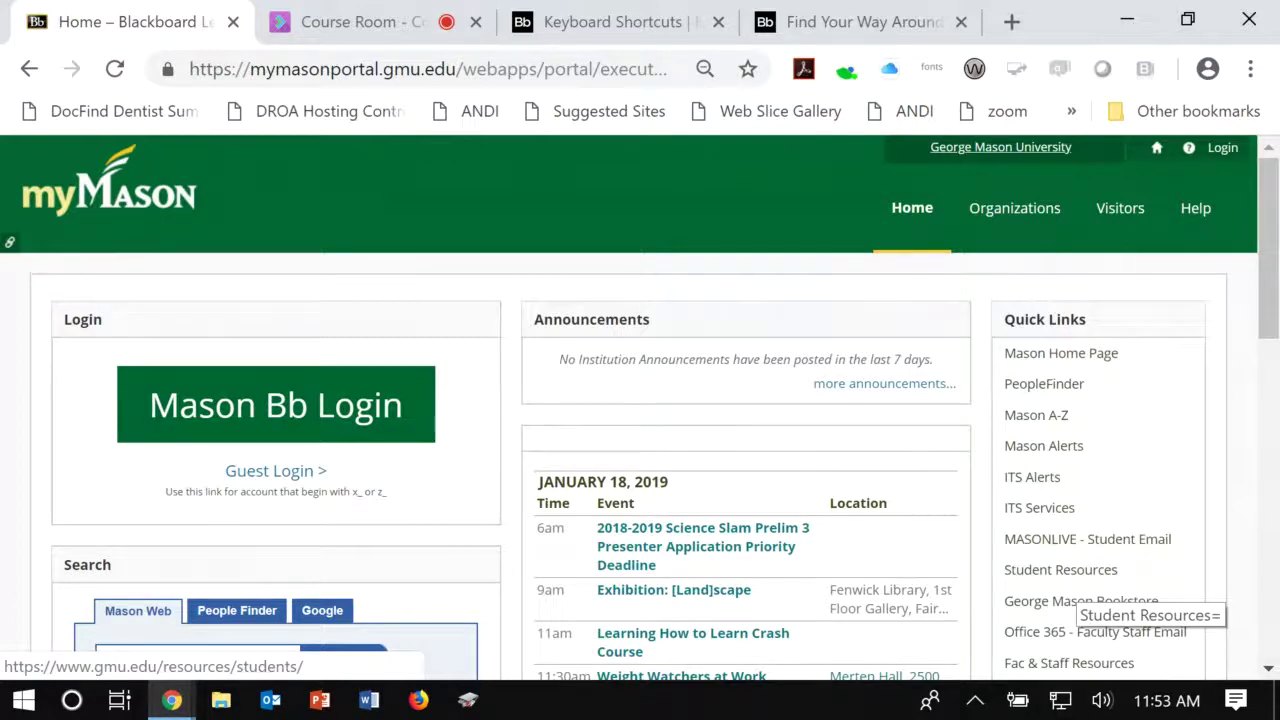
Step: Go to the mymasonportal address and open the Mason Bb Login sign-in page
key("ctrl+l")
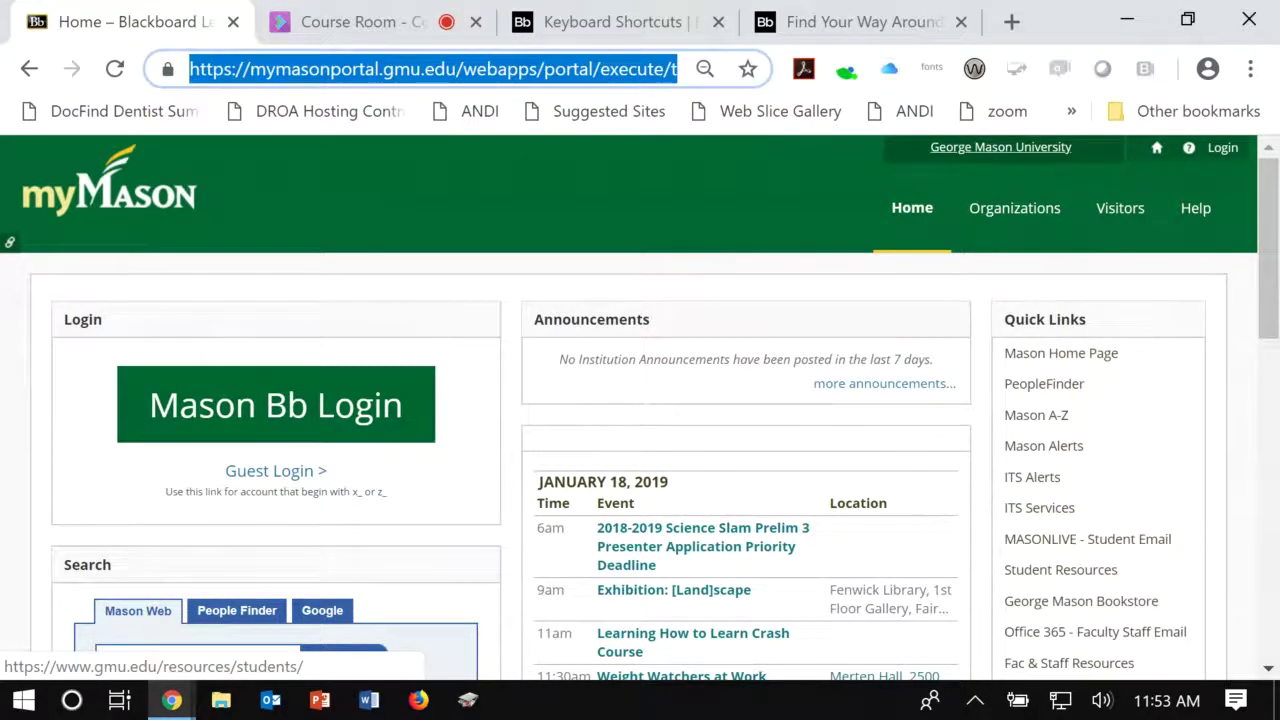
type("mymason.gmu.edu")
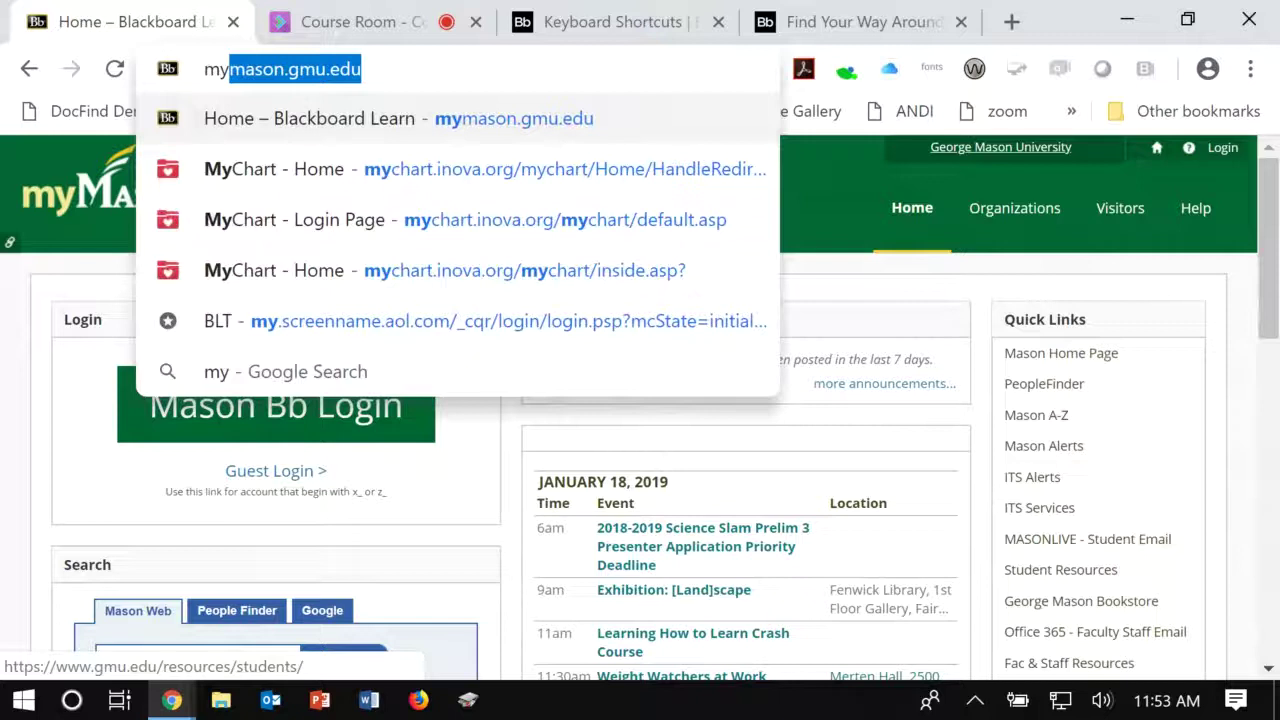
key("Return")
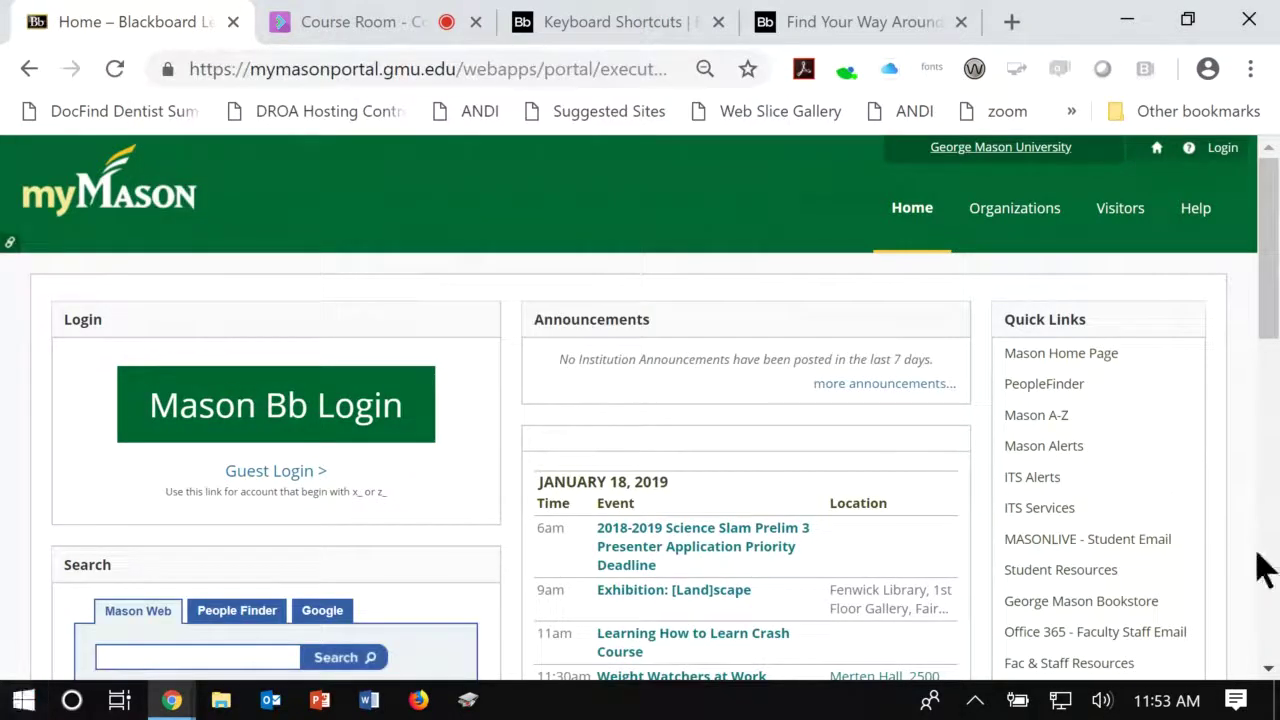
key("Tab")
key("Return")
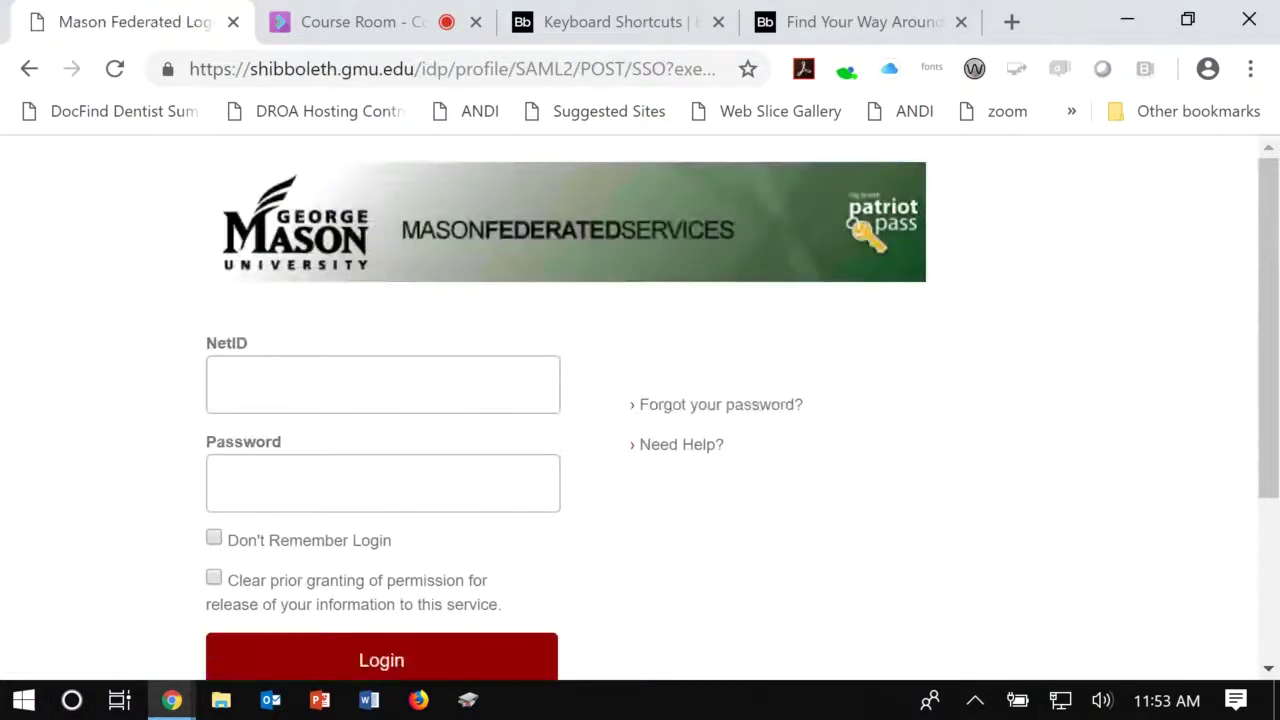
Step: Enter the NetID and account password and submit the login
left_click(244, 384)
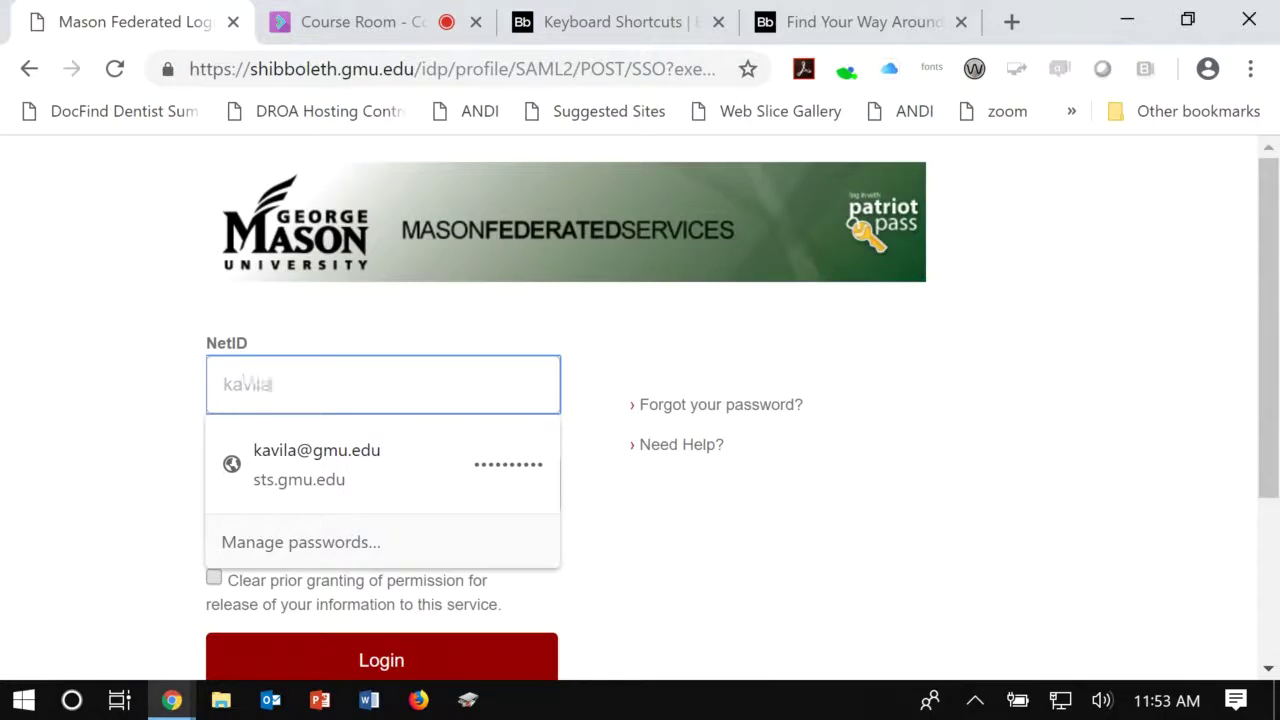
key("Tab")
type("**********")
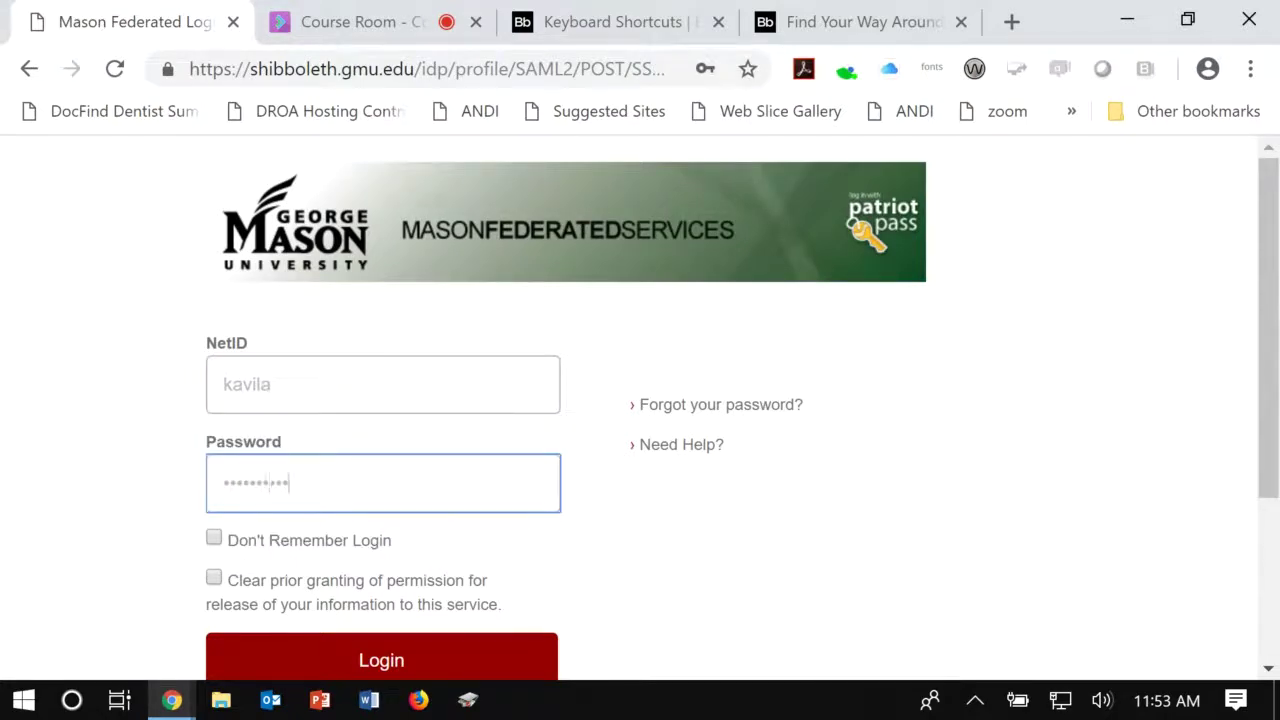
key("Return")
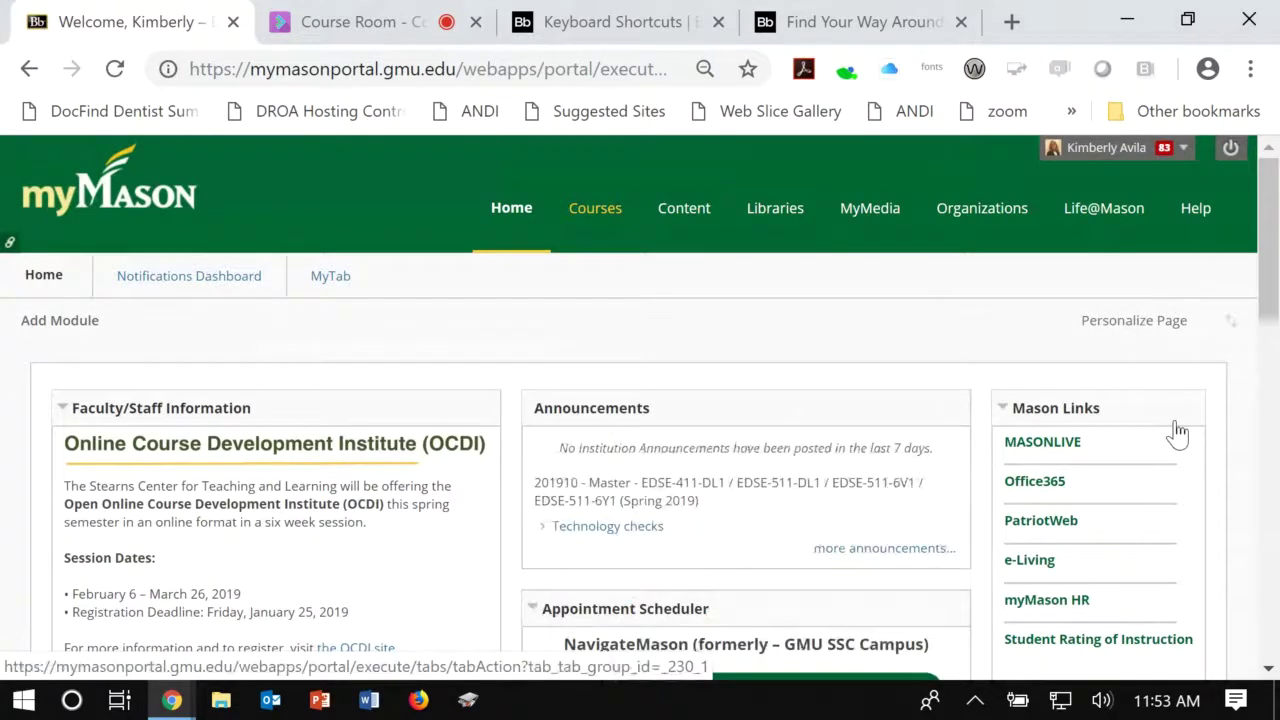
Step: From Courses, open the Spring 2019 EDSE-418/518 master course and enter Student Preview
key("Return")
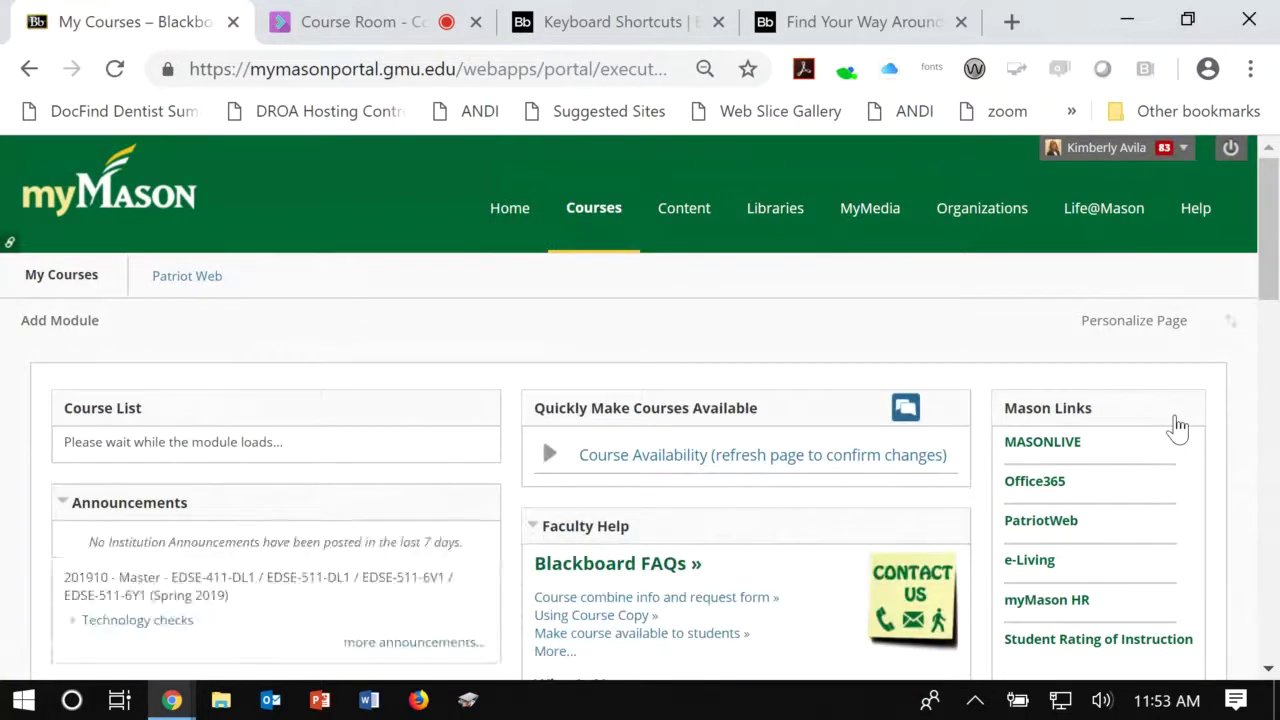
key("Down")
key("Down")
key("Down")
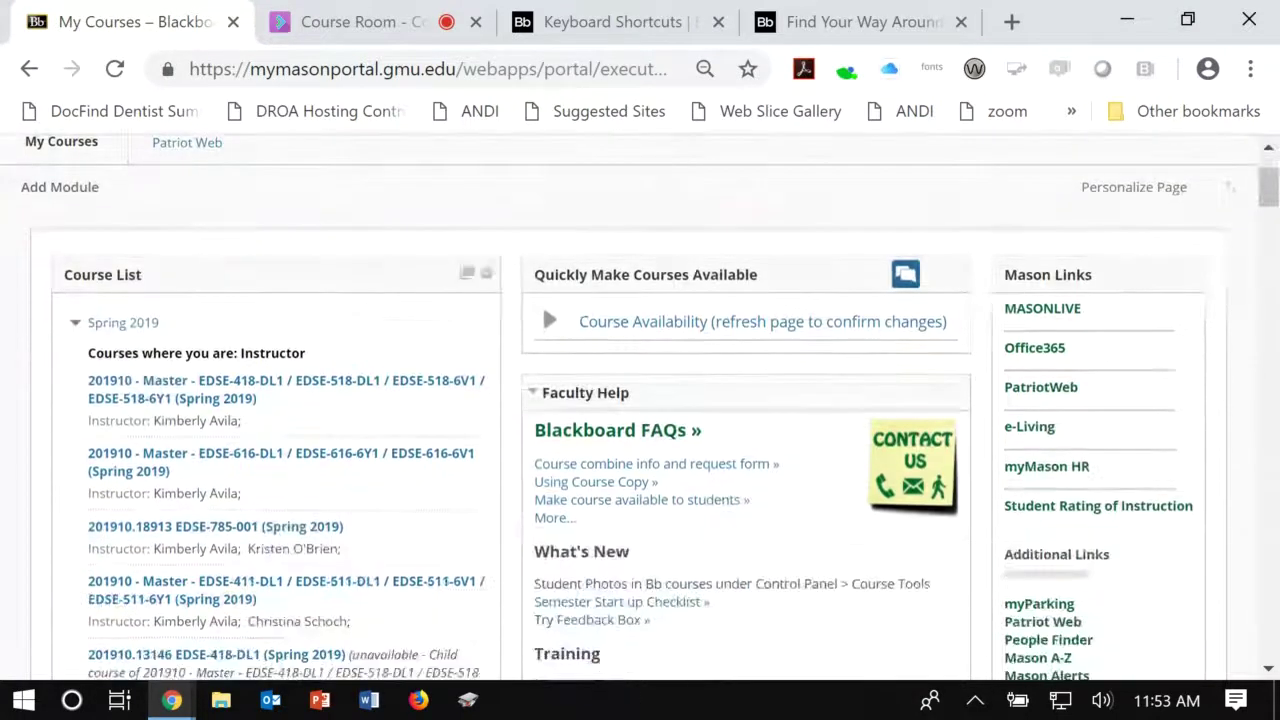
key("Tab")
key("Return")
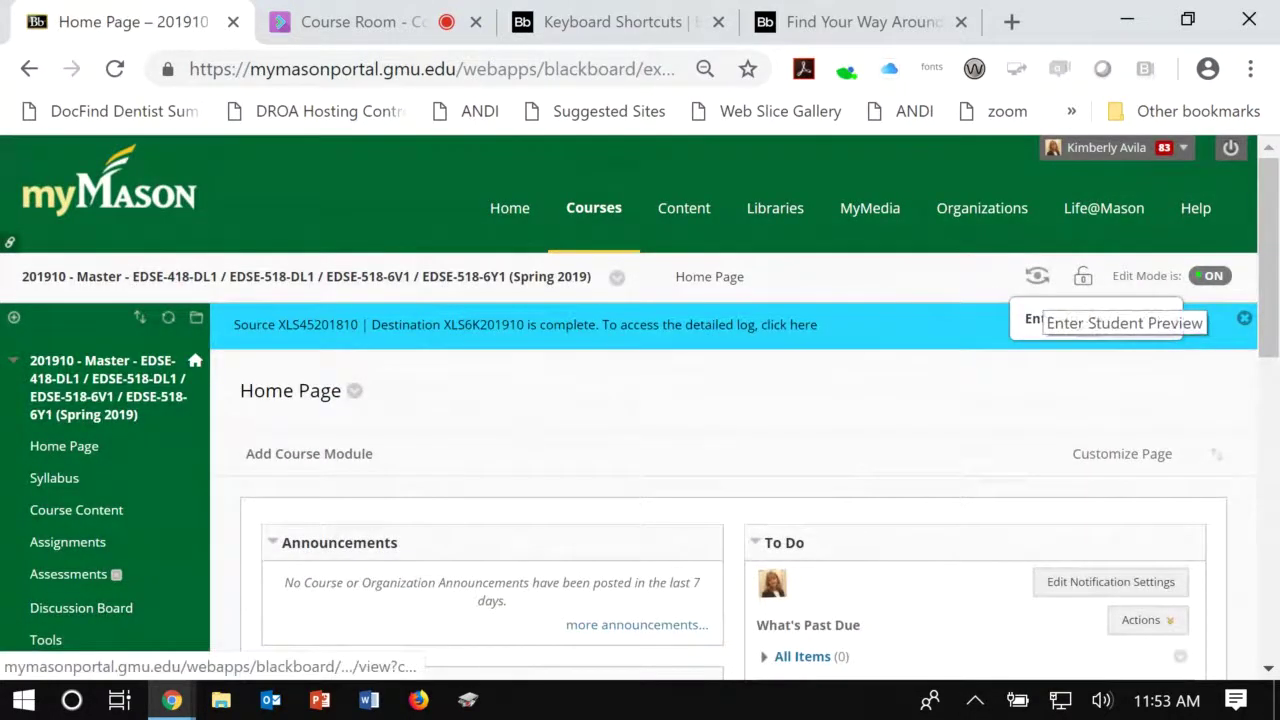
key("Return")
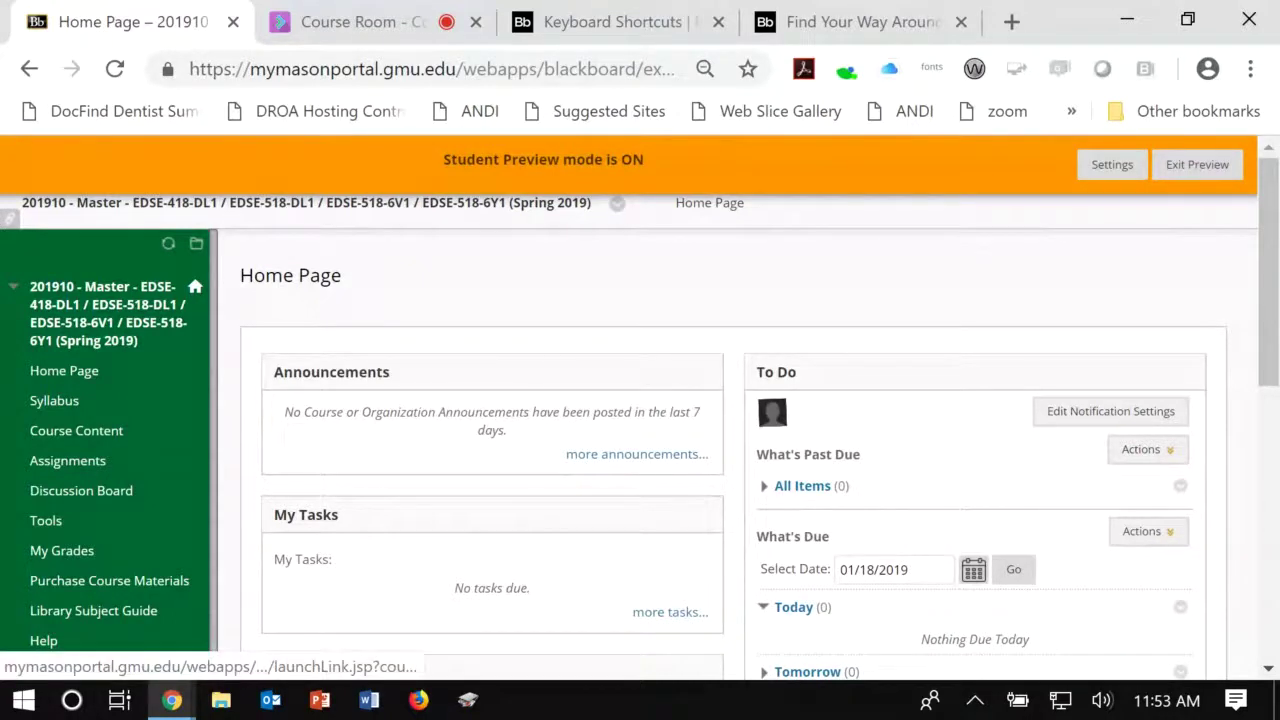
Step: Go to Course Content, open the Week 1 folder, and follow the Blackboard Collaborate Ultra link
left_click(76, 430)
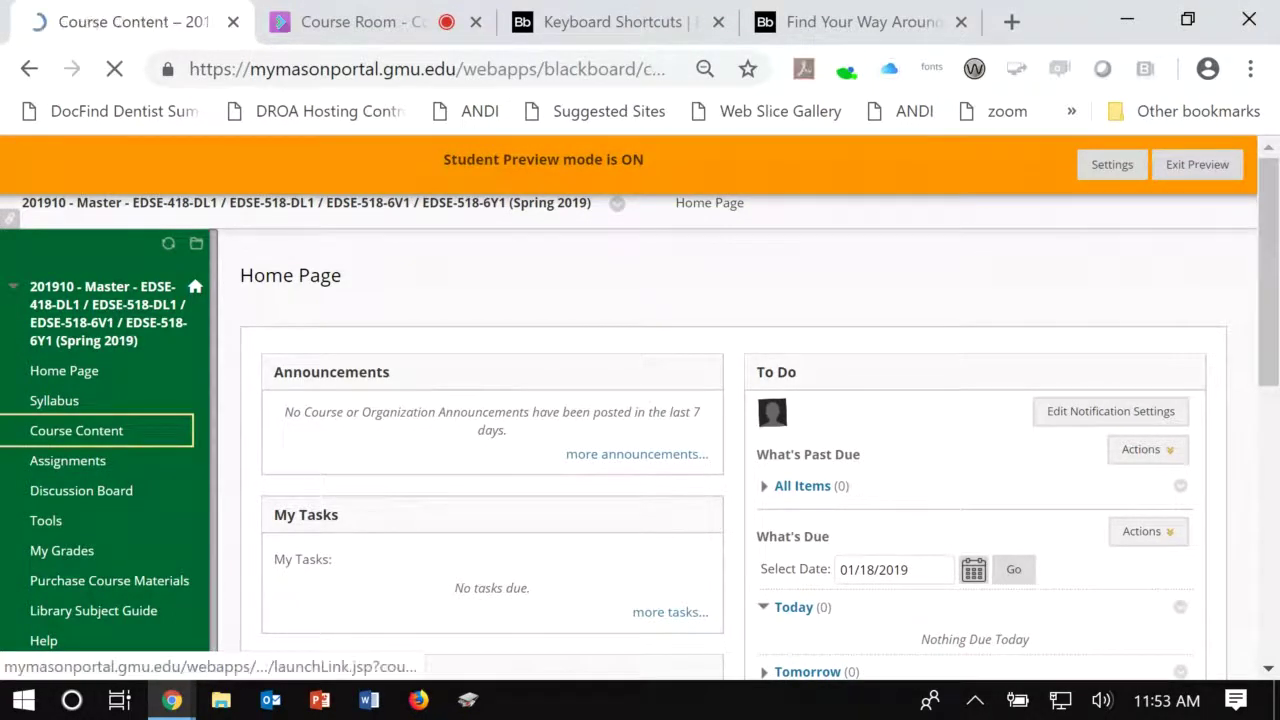
scroll(730, 430, "down", 2)
scroll(730, 430, "down", 1)
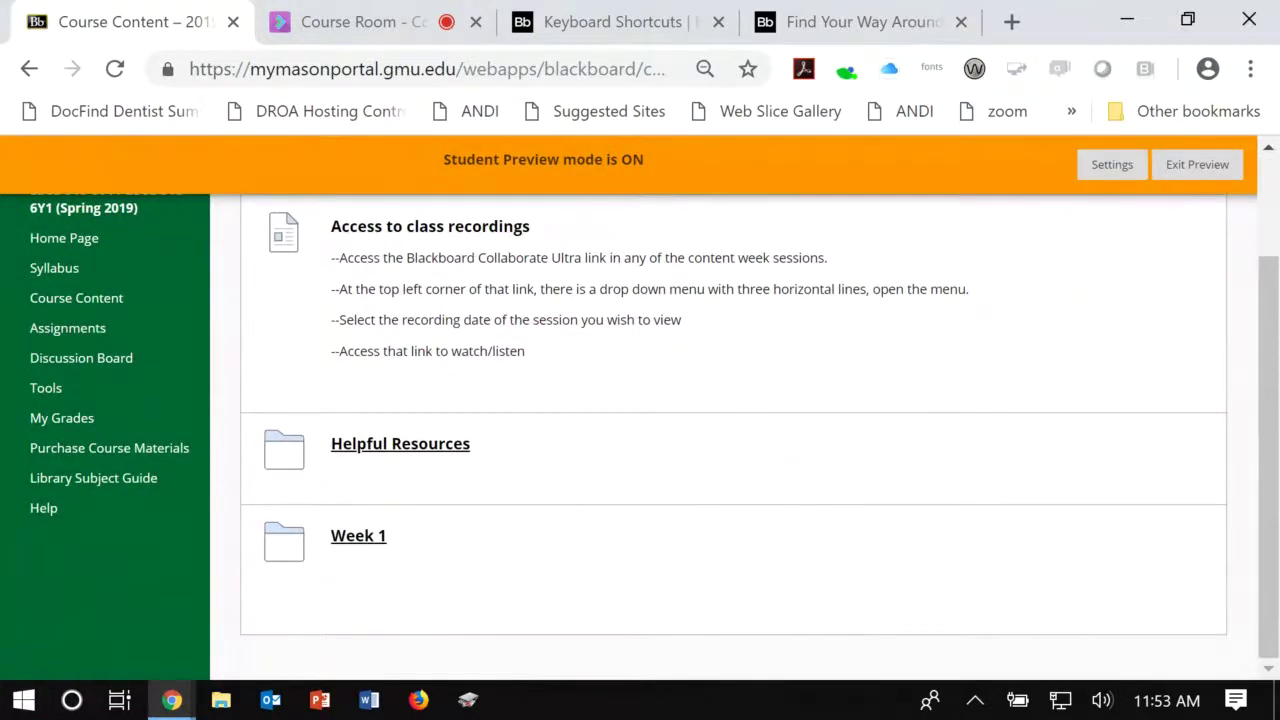
left_click(358, 536)
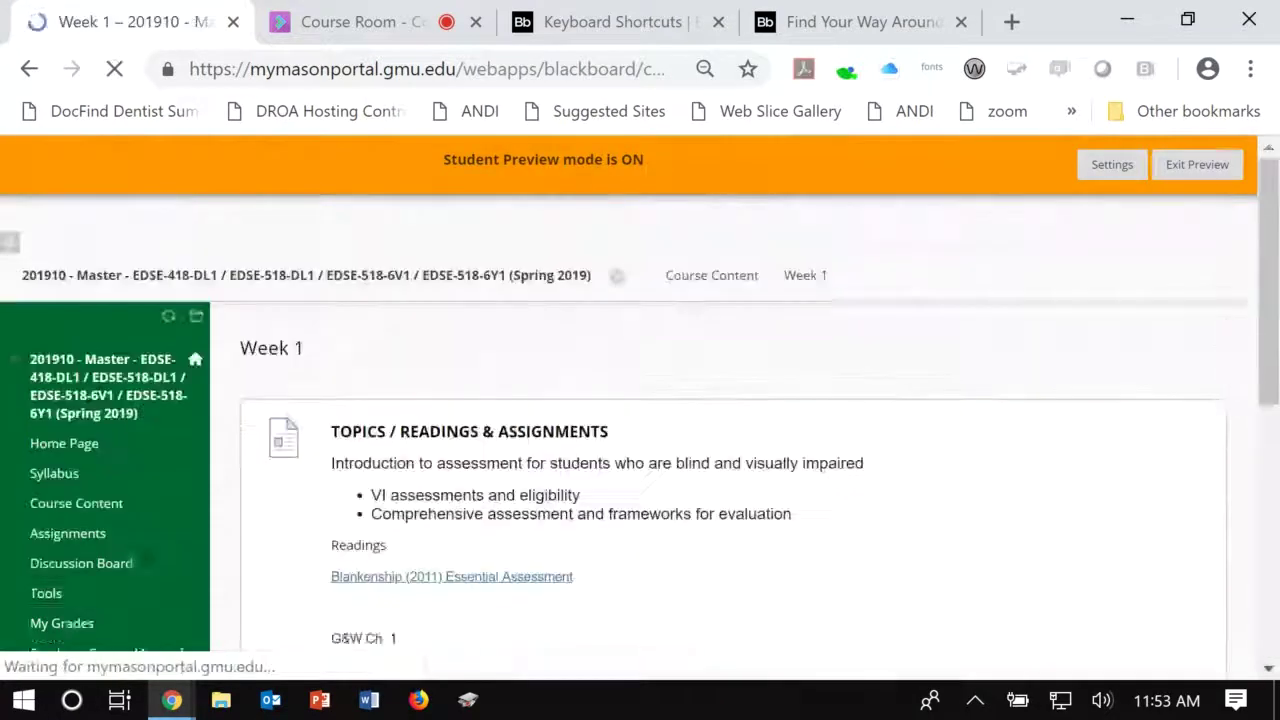
scroll(730, 430, "down", 2)
scroll(730, 430, "down", 3)
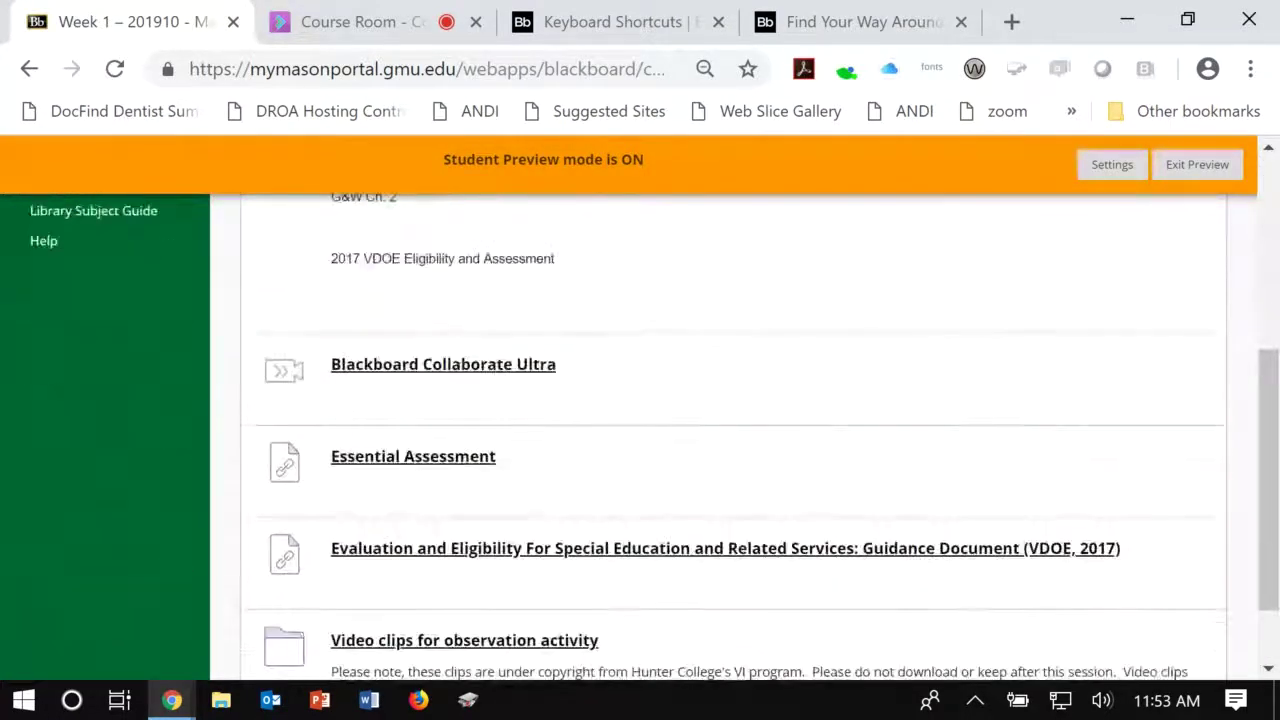
left_click(443, 364)
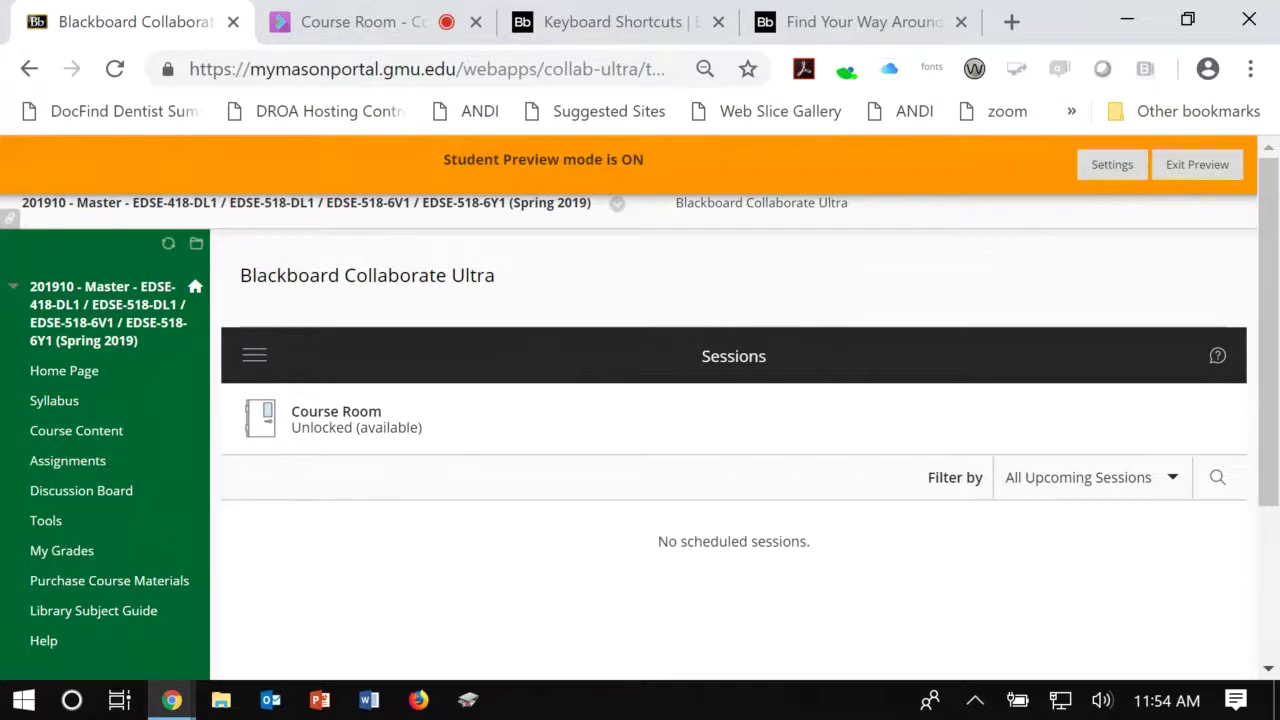
left_click(336, 419)
key("Tab")
key("Tab")
key("Return")
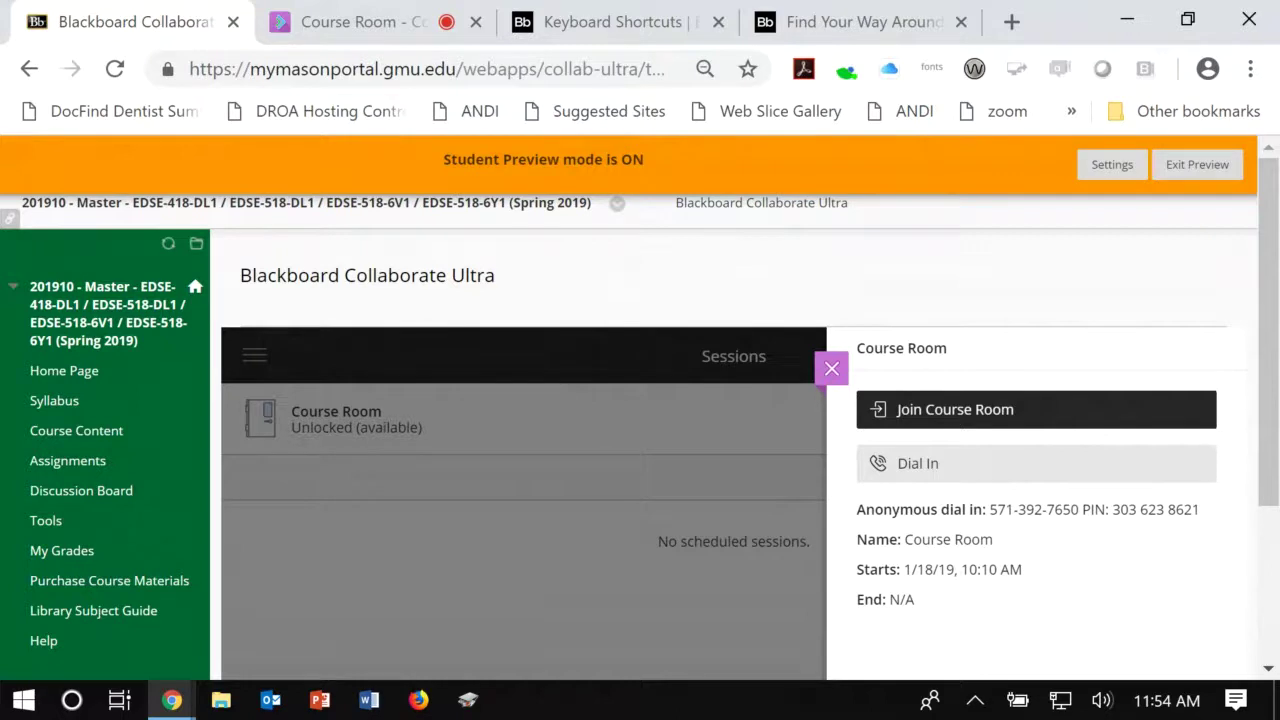
key("Tab")
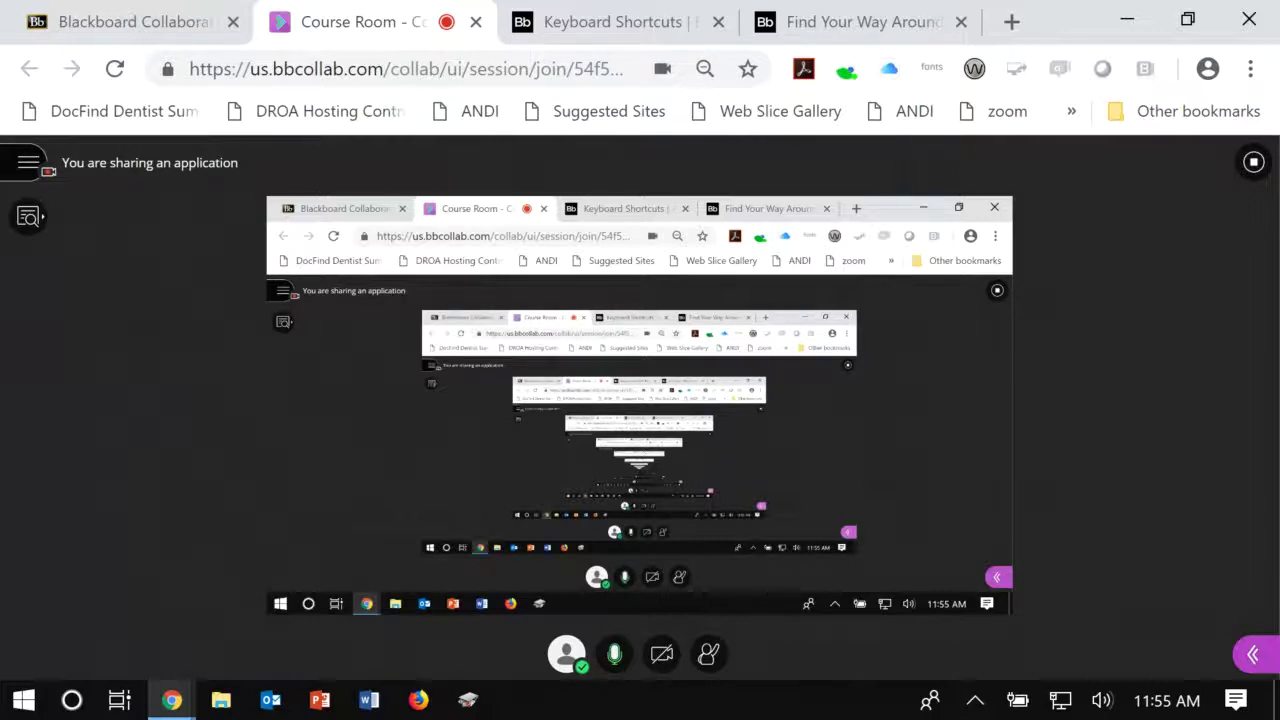
Step: Switch to the Blackboard Collaborate Keyboard Shortcuts help tab with Ctrl+Tab
key("ctrl+Tab")
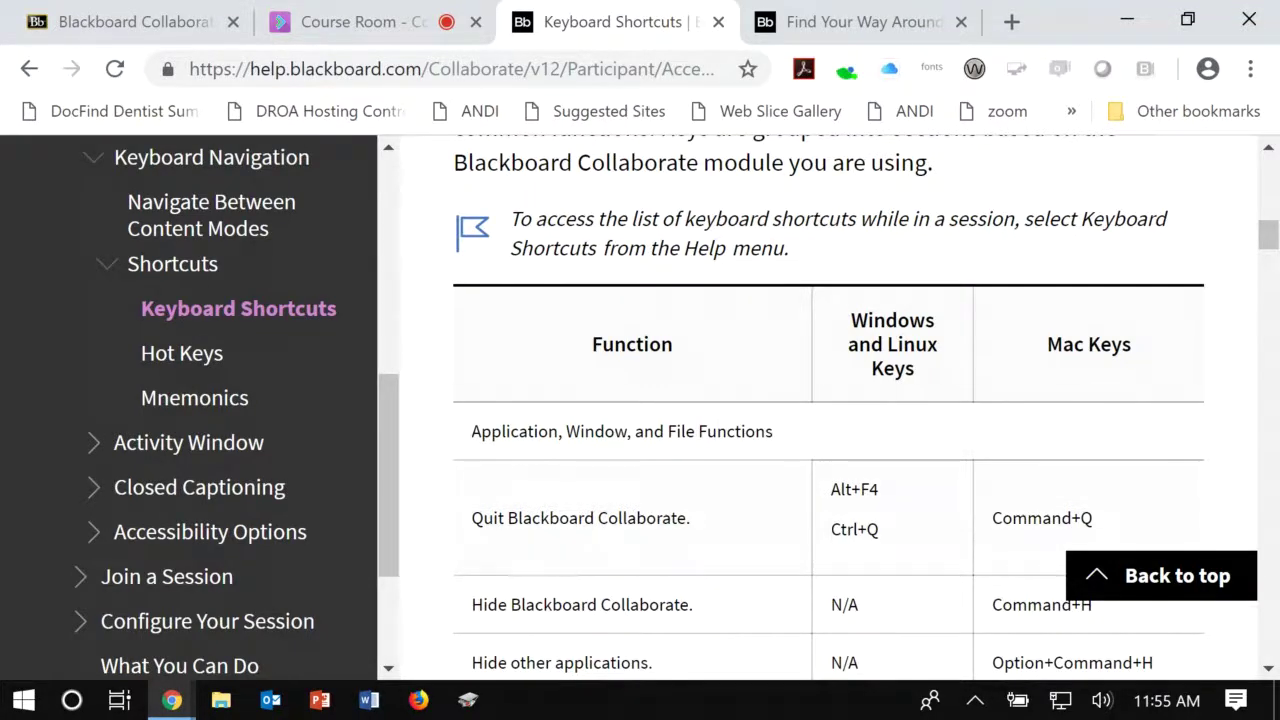
Step: Scroll through the Windows/Linux and Mac keyboard shortcuts table
scroll(942, 432, "down", 1)
scroll(828, 420, "down", 5)
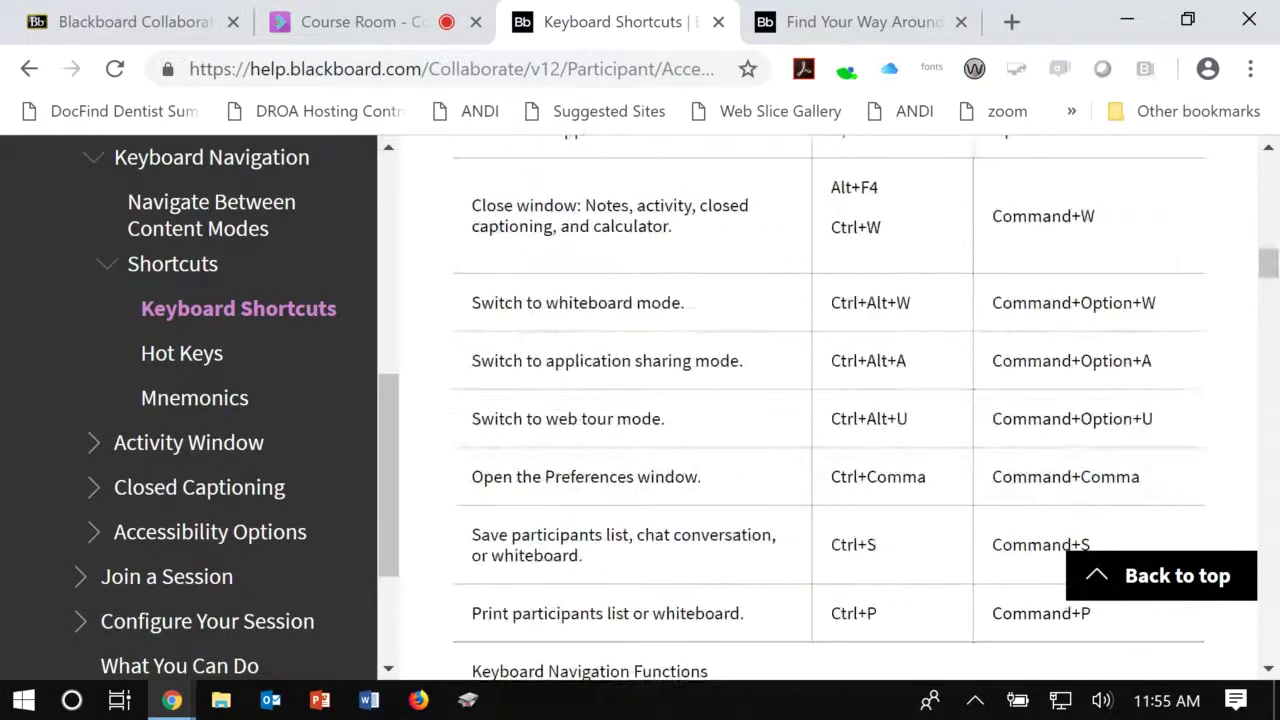
scroll(828, 400, "up", 7)
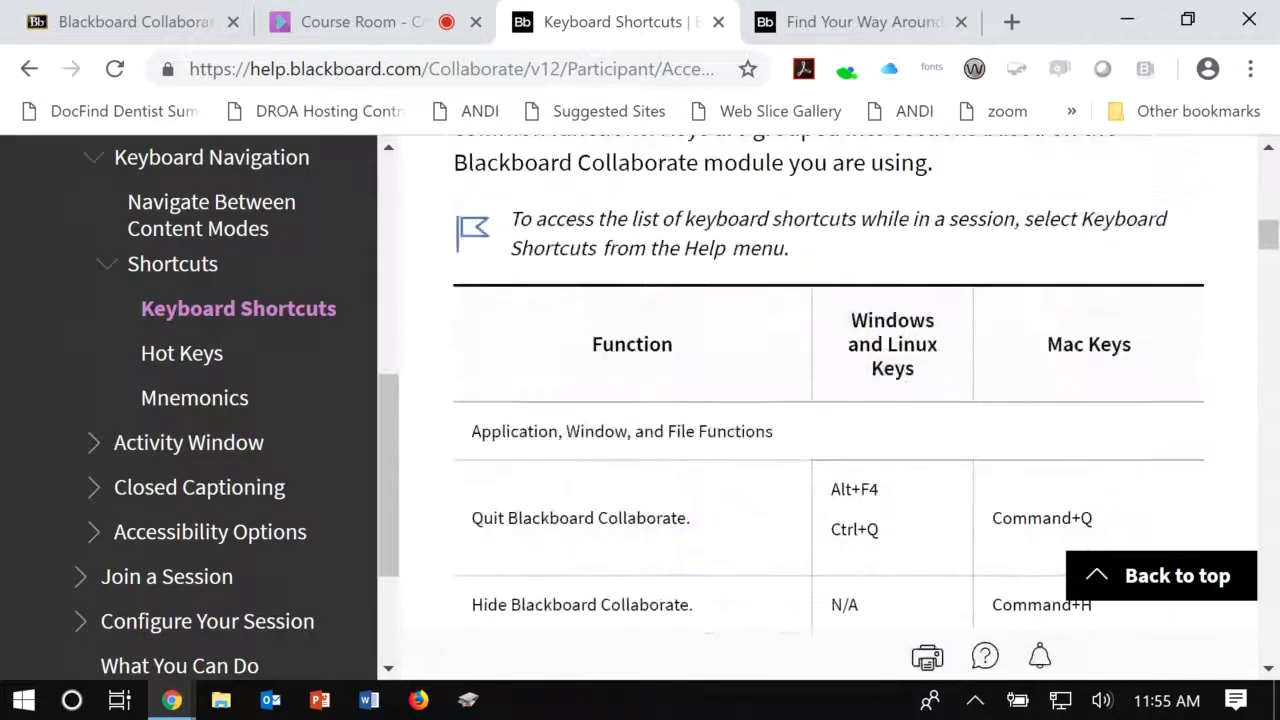
scroll(828, 400, "up", 3)
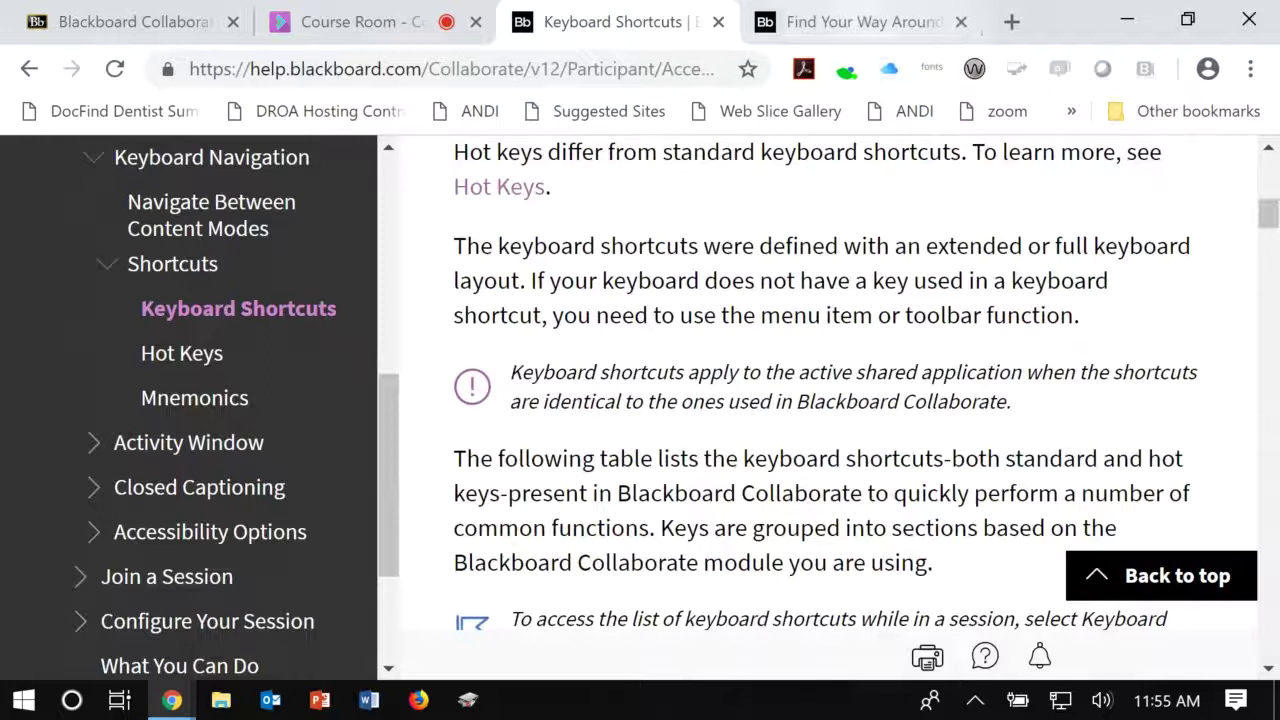
Step: Review the Find Your Way Around Audio, Video and Hand raise descriptions, then return to Course Room
key("ctrl+Tab")
scroll(640, 400, "up", 2)
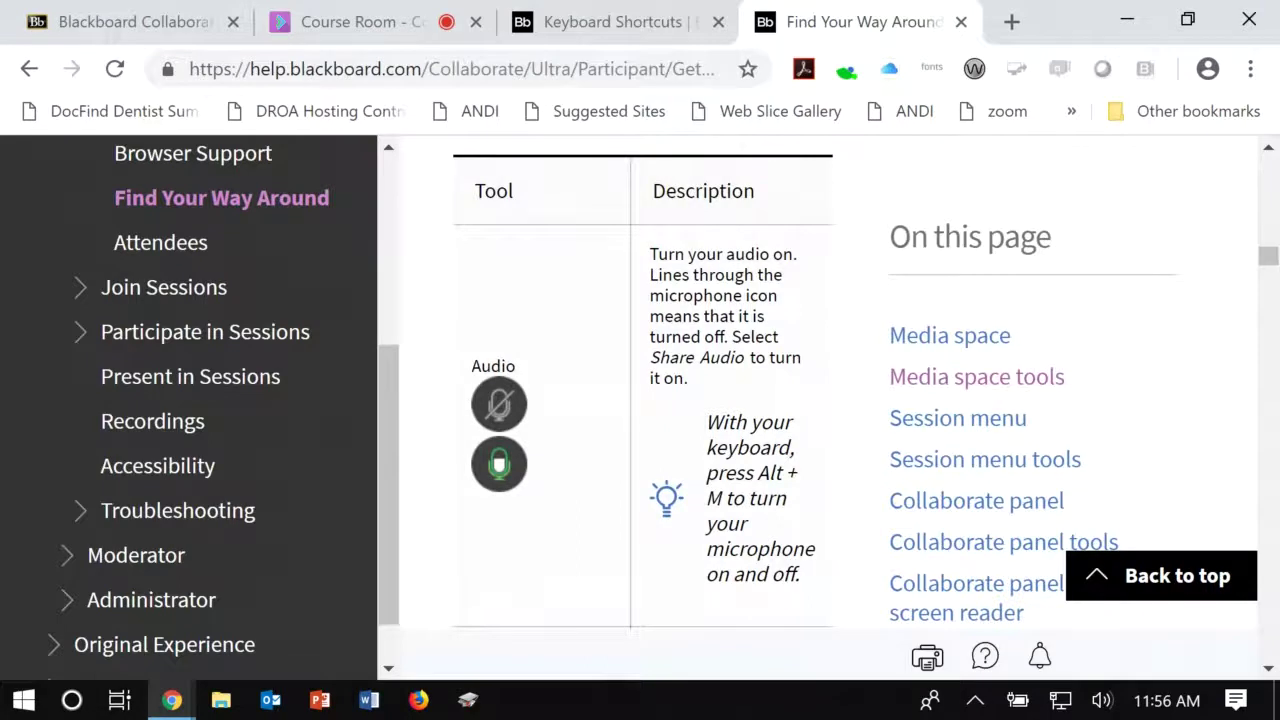
scroll(640, 400, "up", 3)
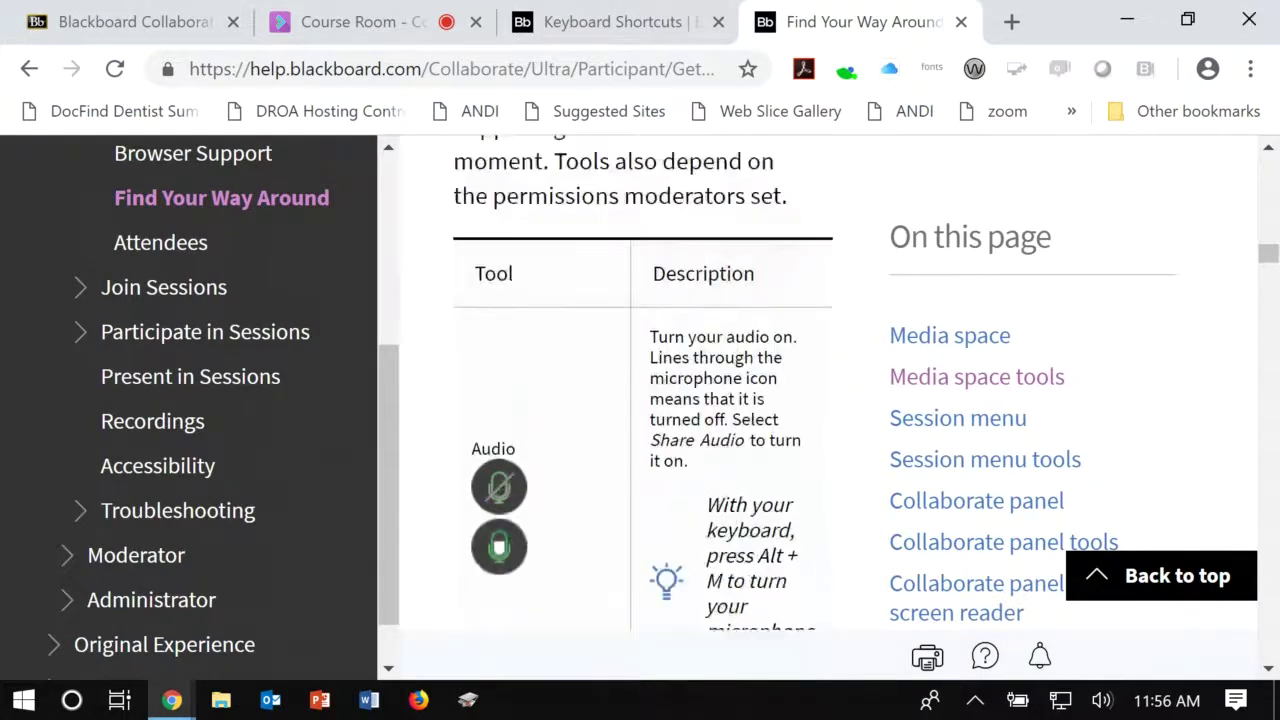
scroll(640, 400, "down", 5)
scroll(640, 400, "down", 2)
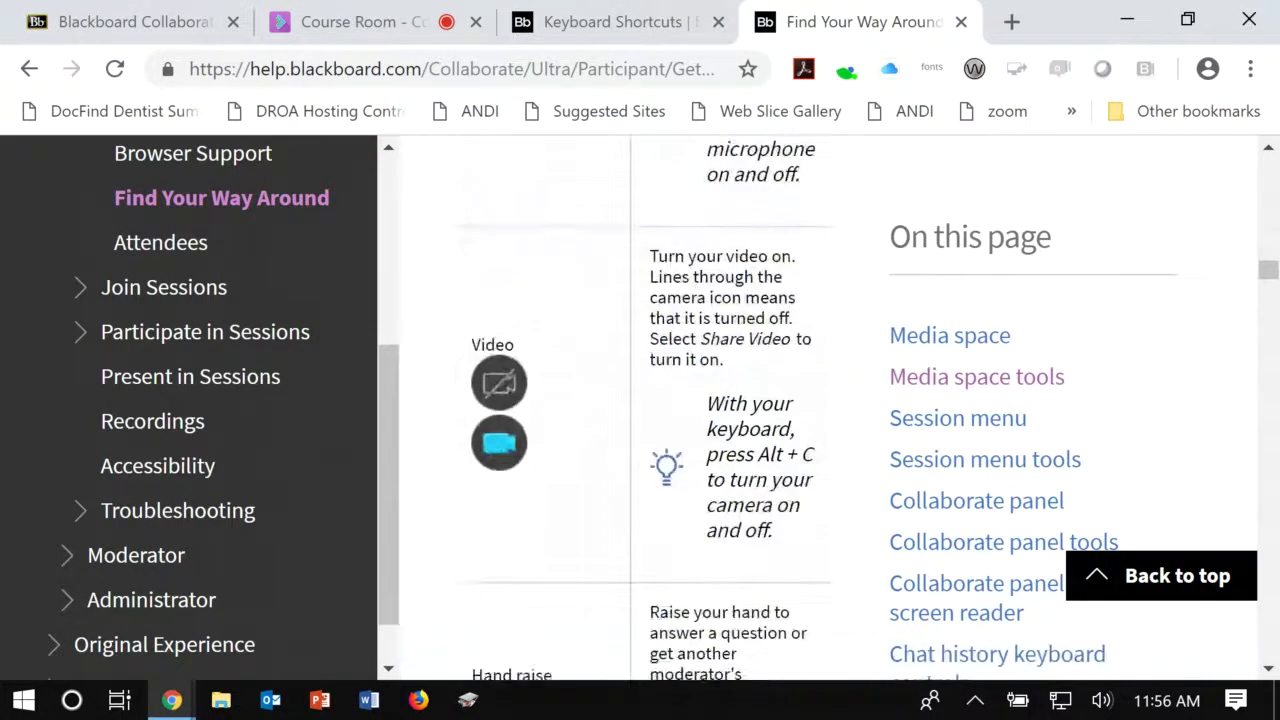
scroll(640, 400, "up", 3)
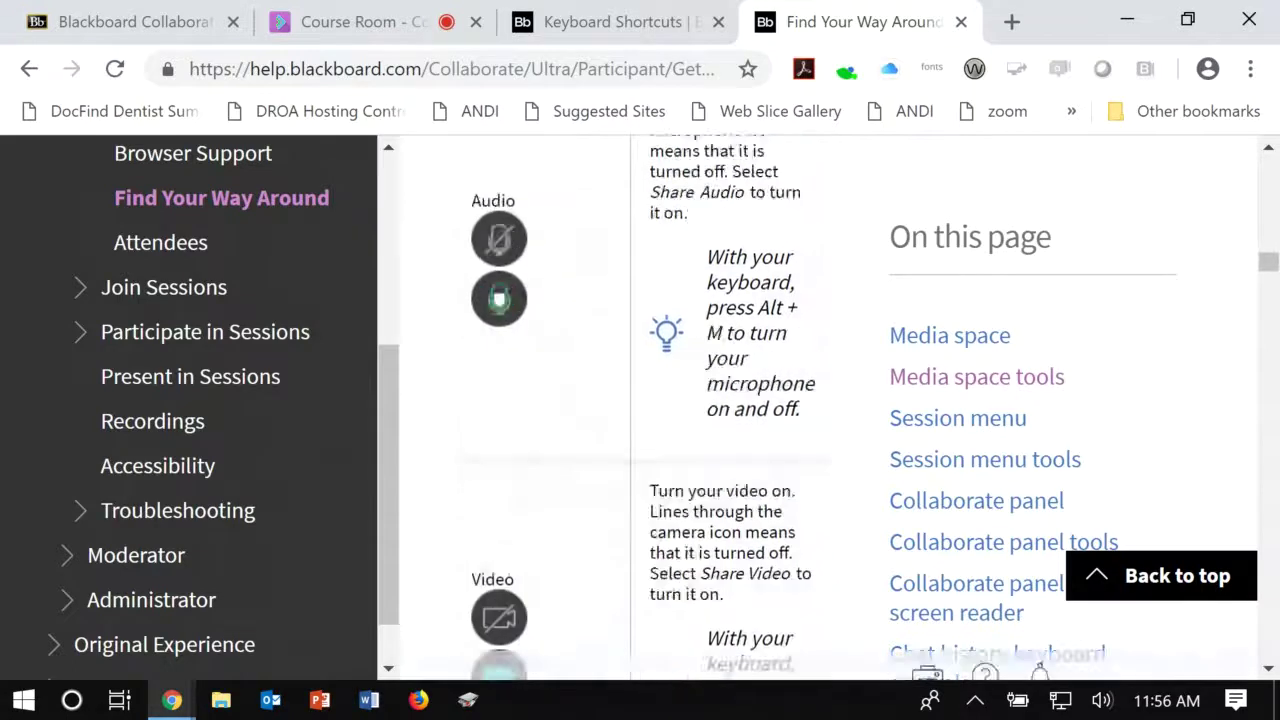
scroll(640, 400, "down", 6)
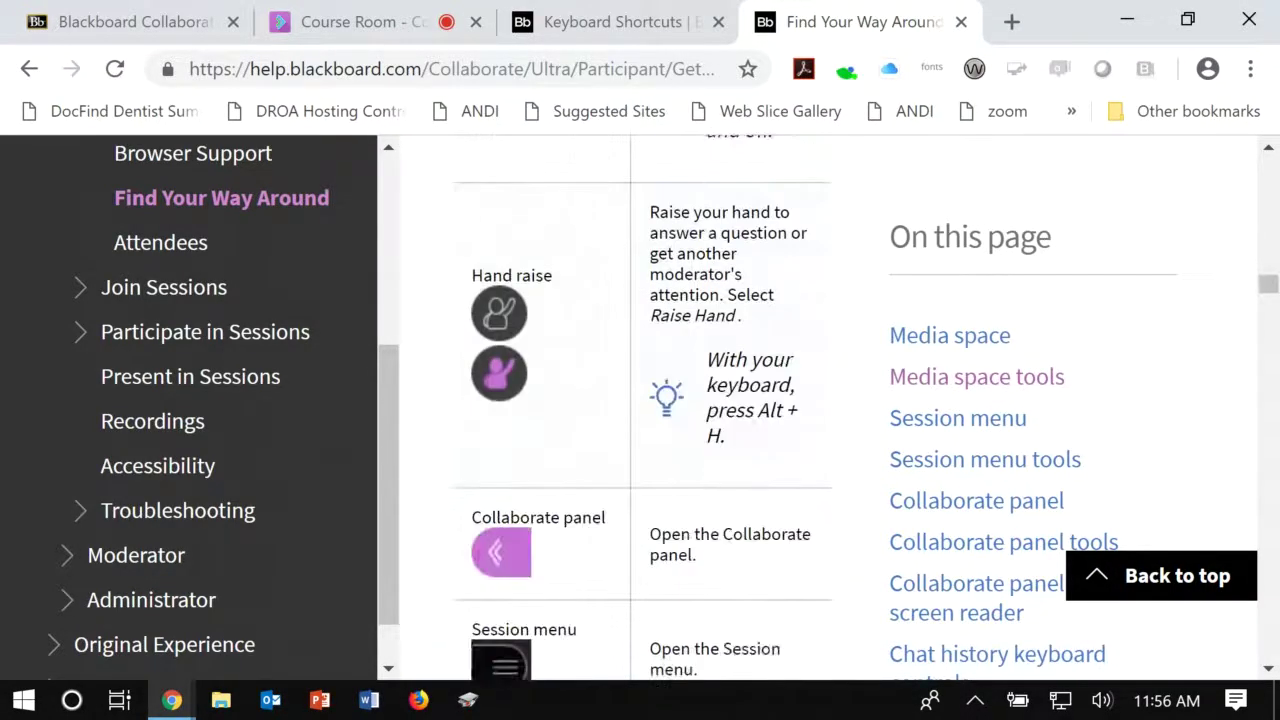
left_click(370, 22)
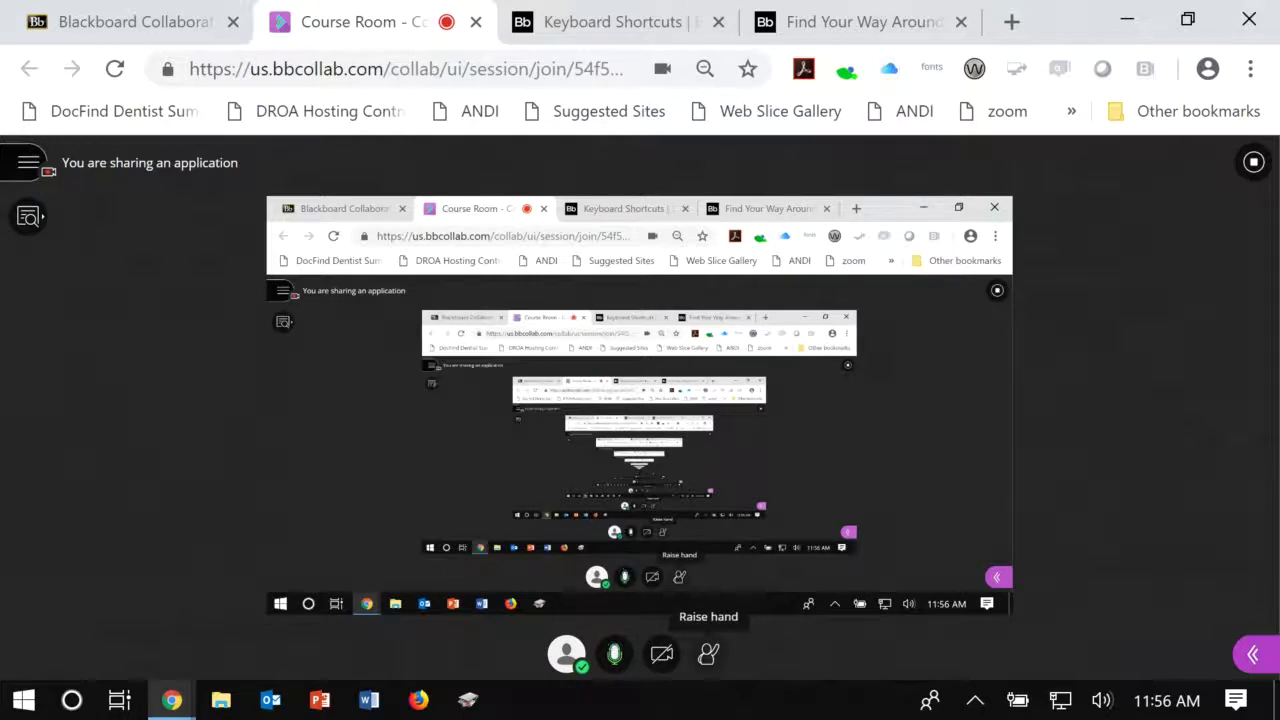
left_click(708, 654)
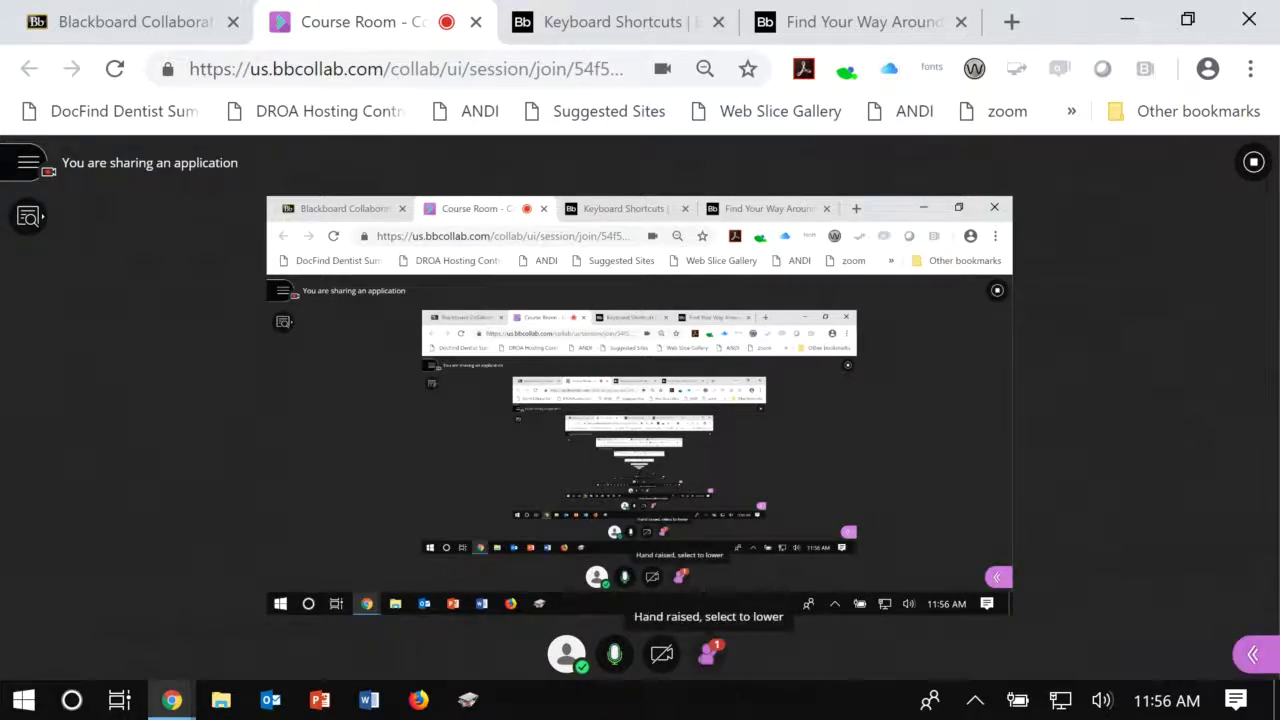
left_click(708, 654)
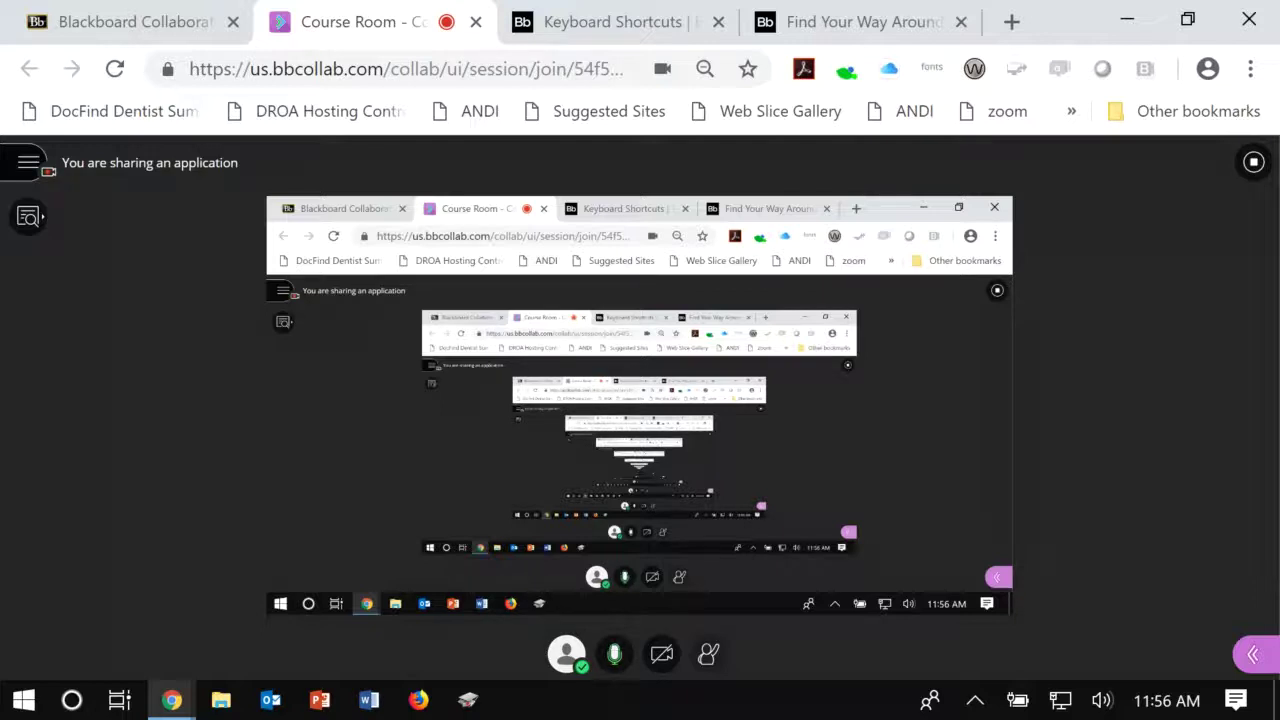
key("Tab")
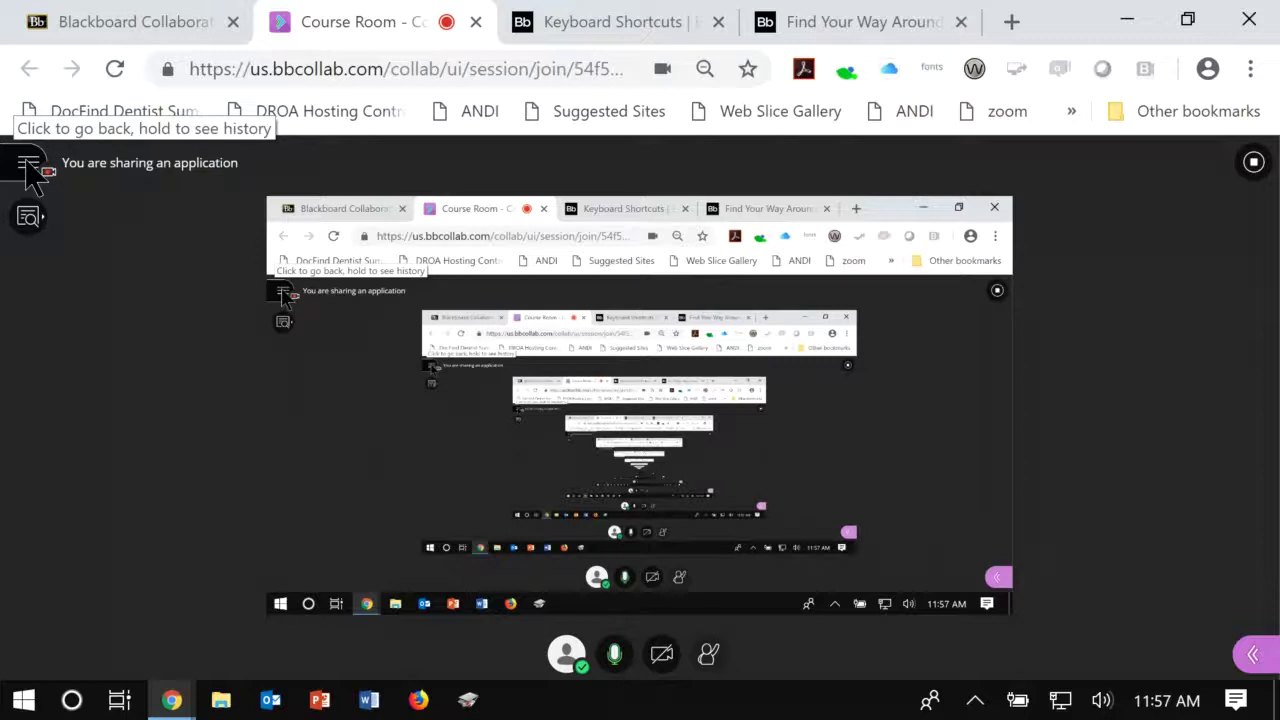
key("Return")
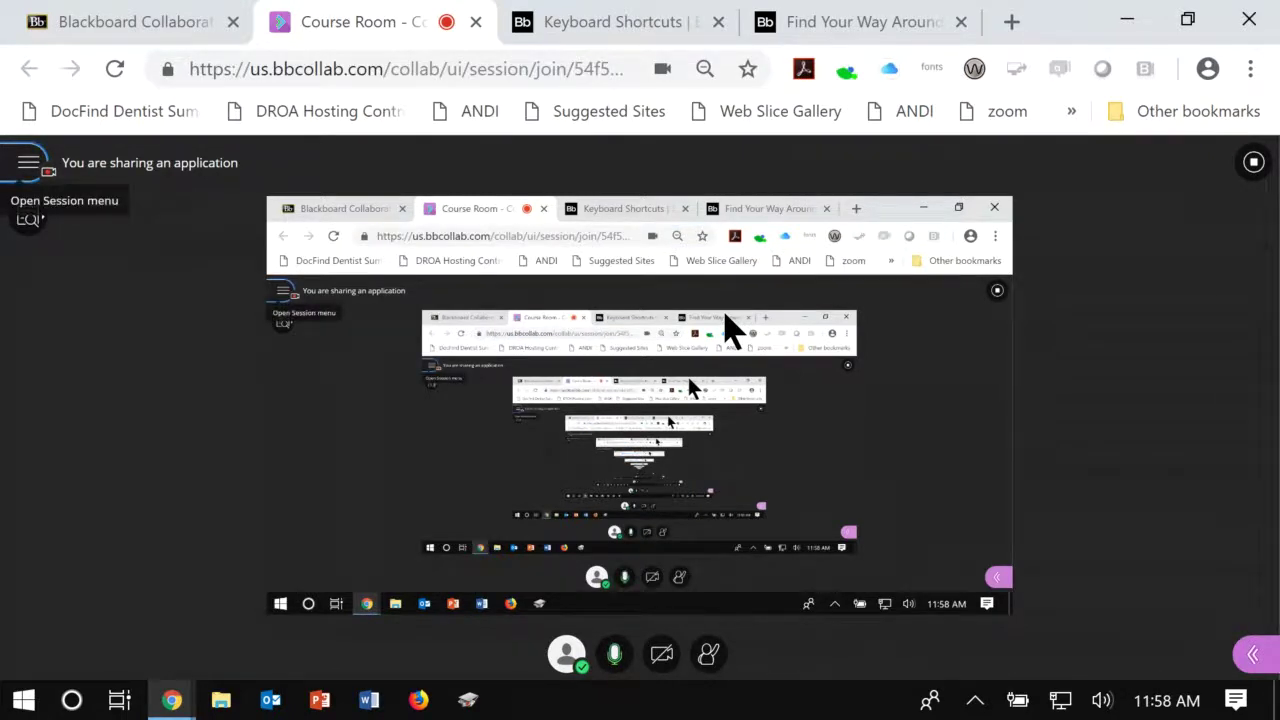
key("Return")
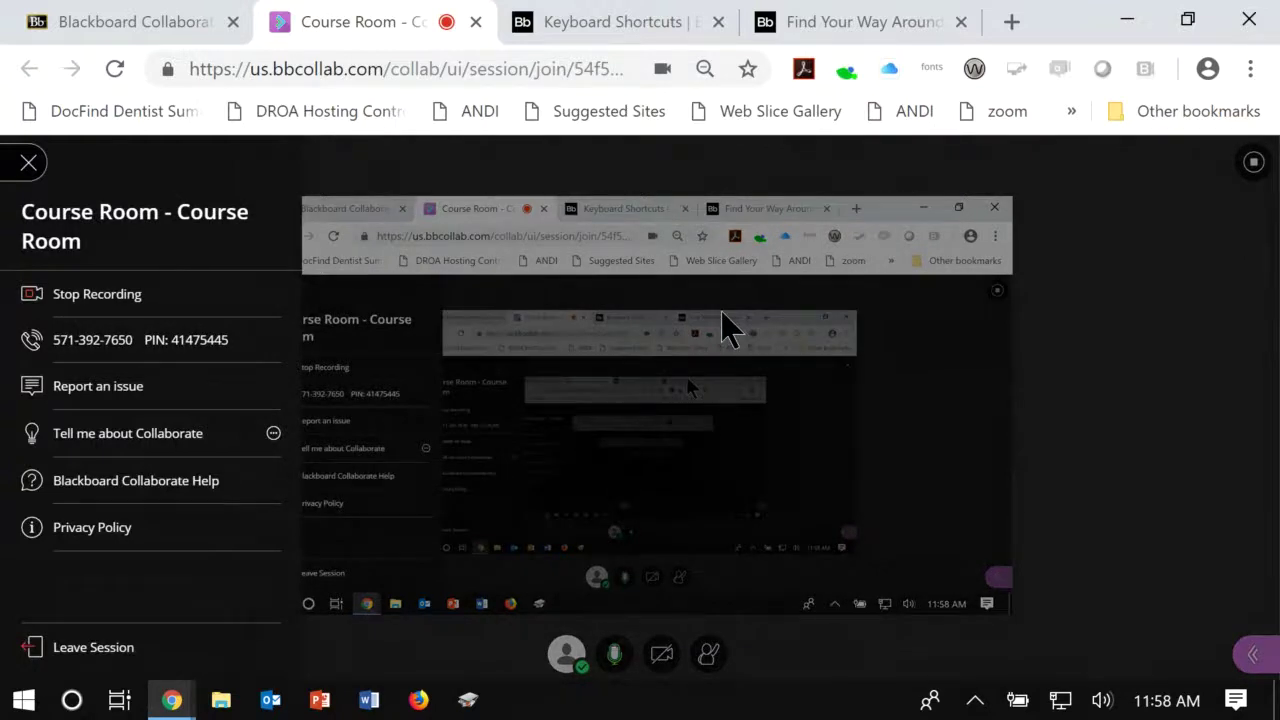
key("Tab")
key("Tab")
key("Tab")
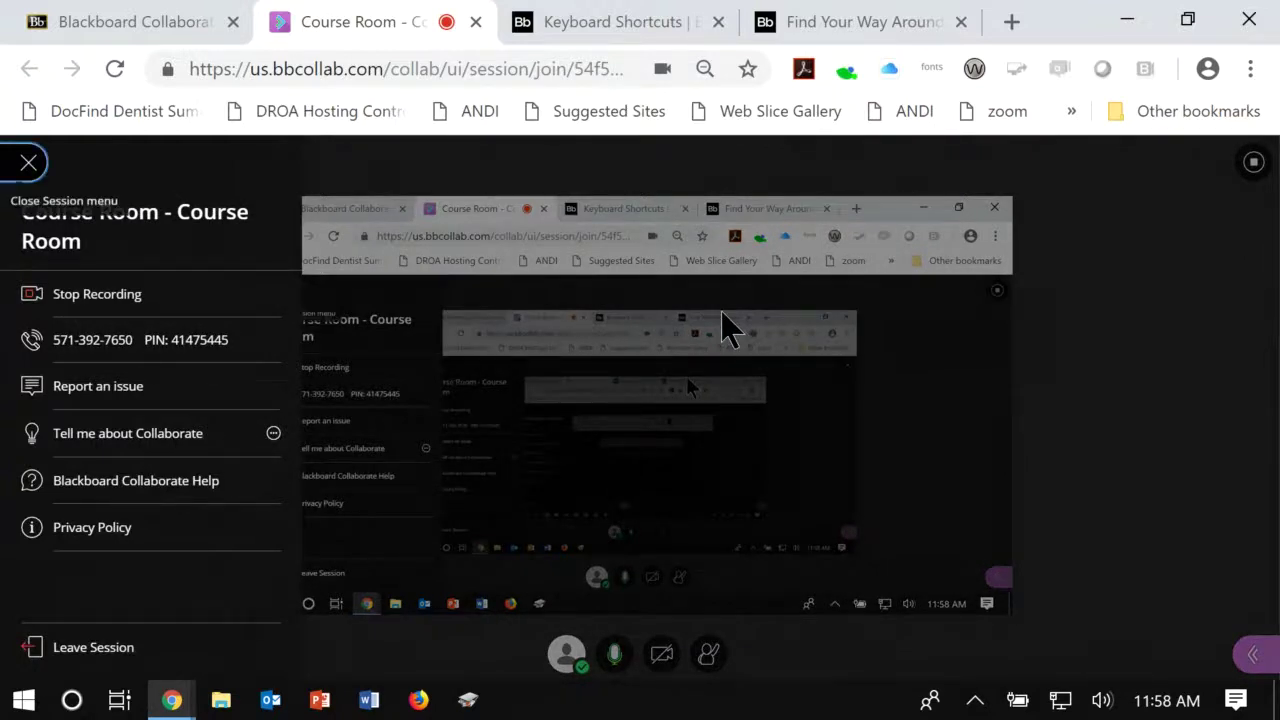
key("Tab")
key("Tab")
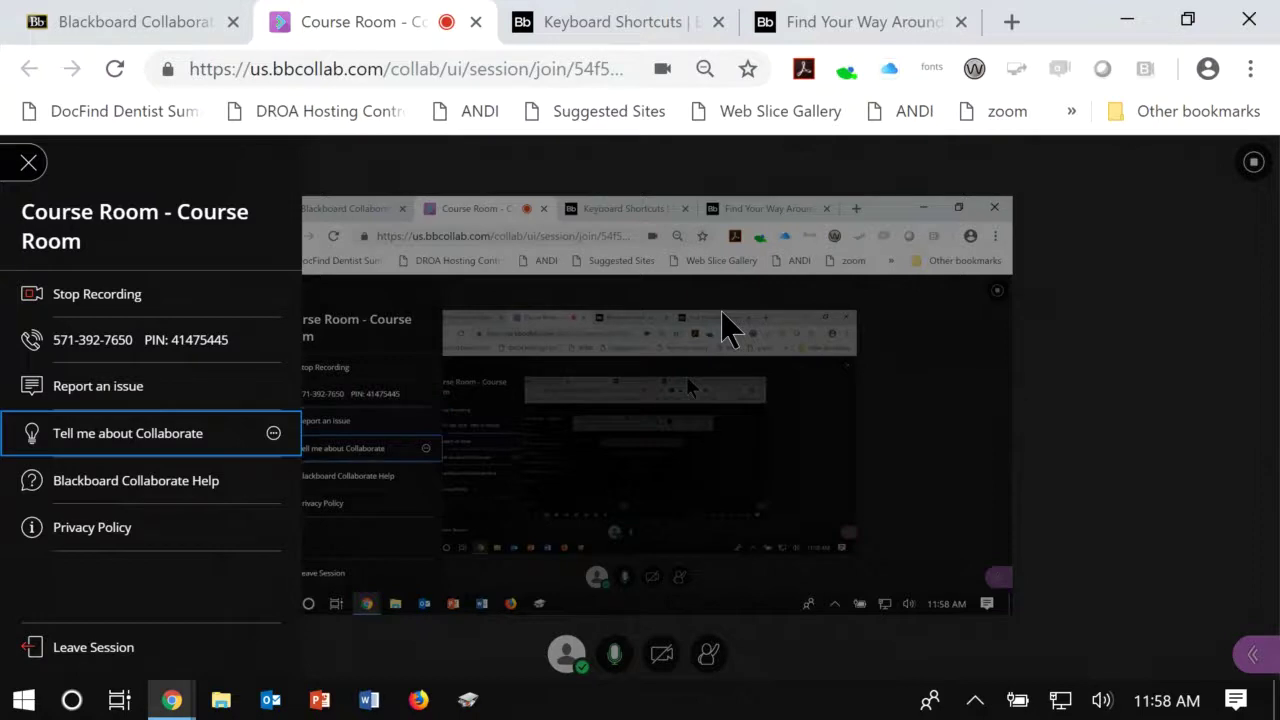
key("Escape")
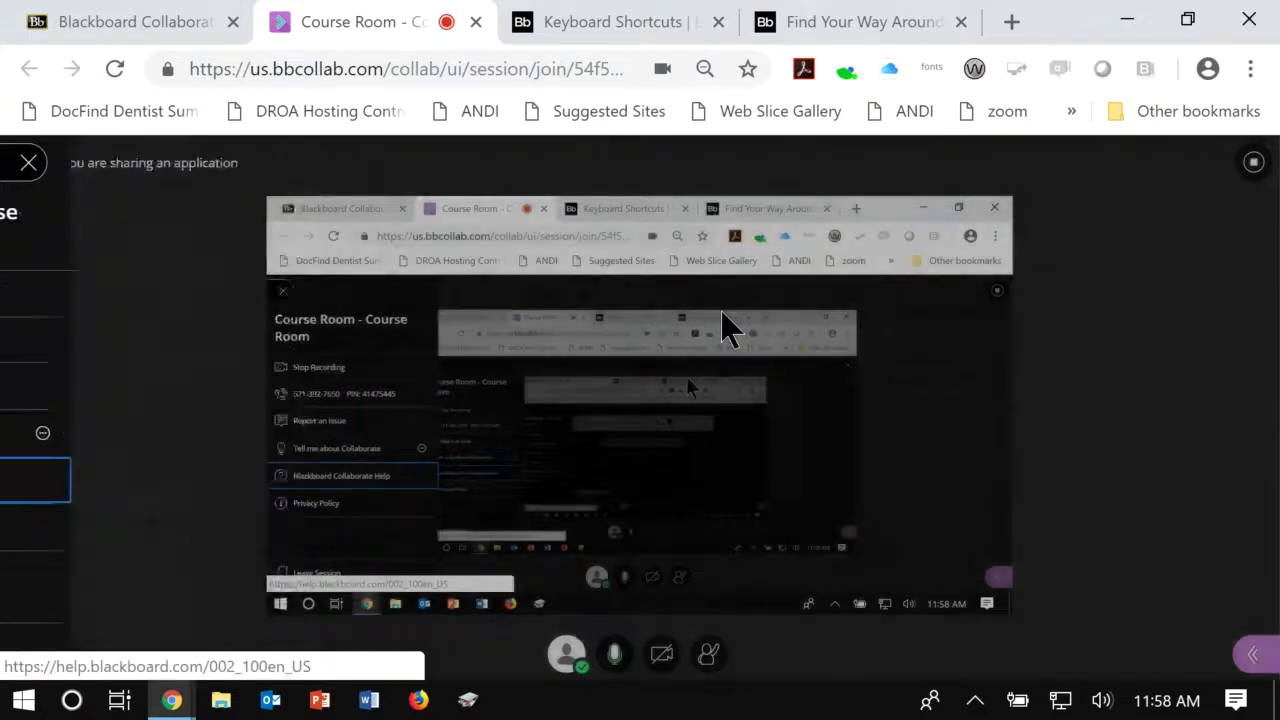
key("shift+Tab")
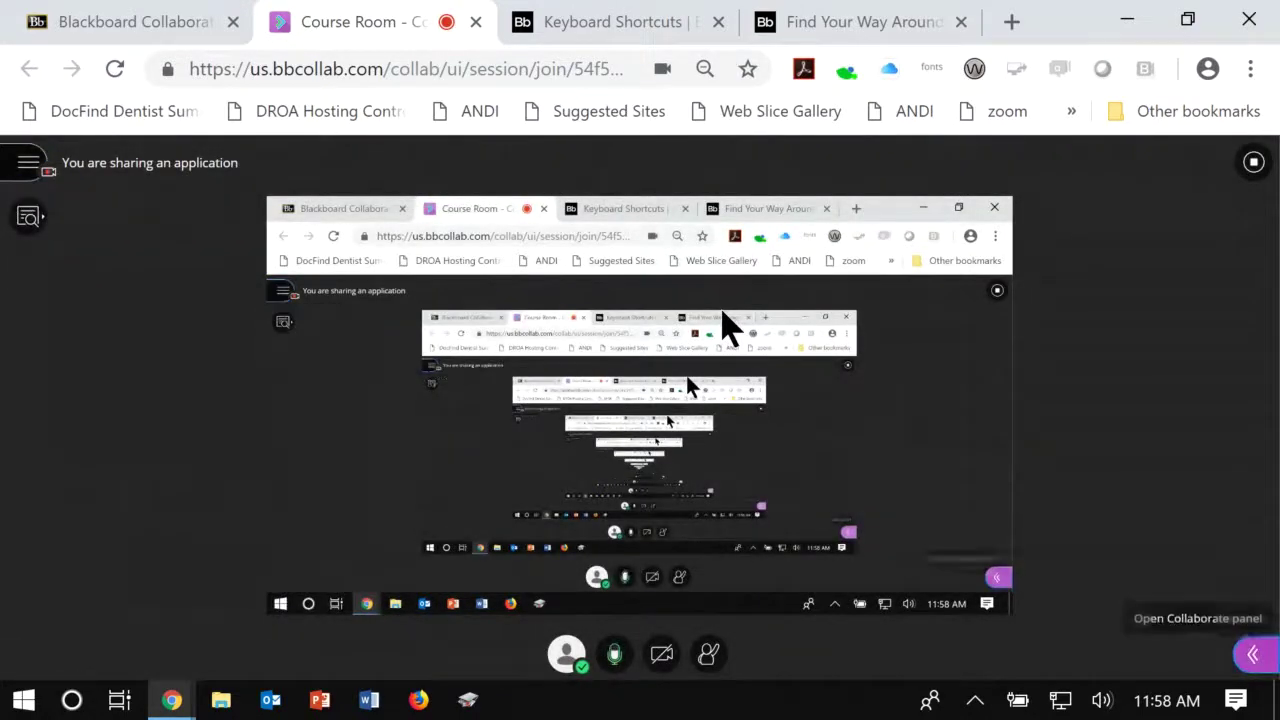
key("shift+Tab")
key("shift+Tab")
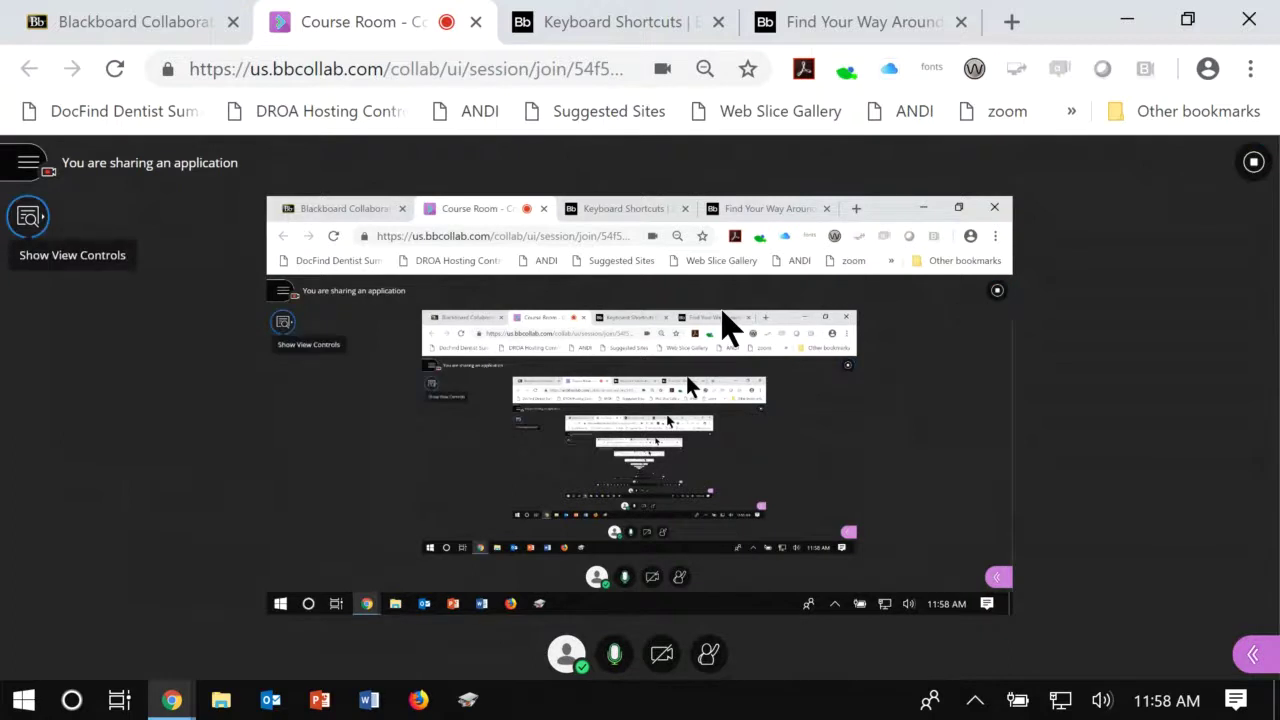
key("shift+Tab")
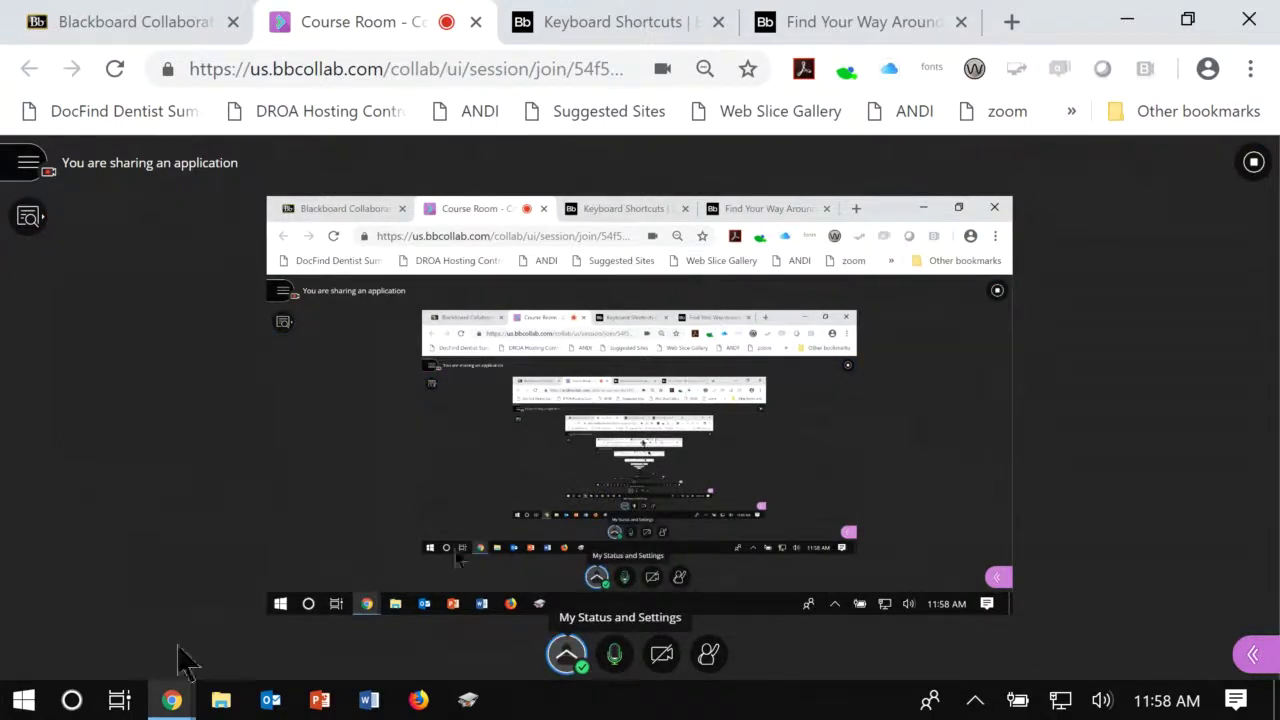
key("Tab")
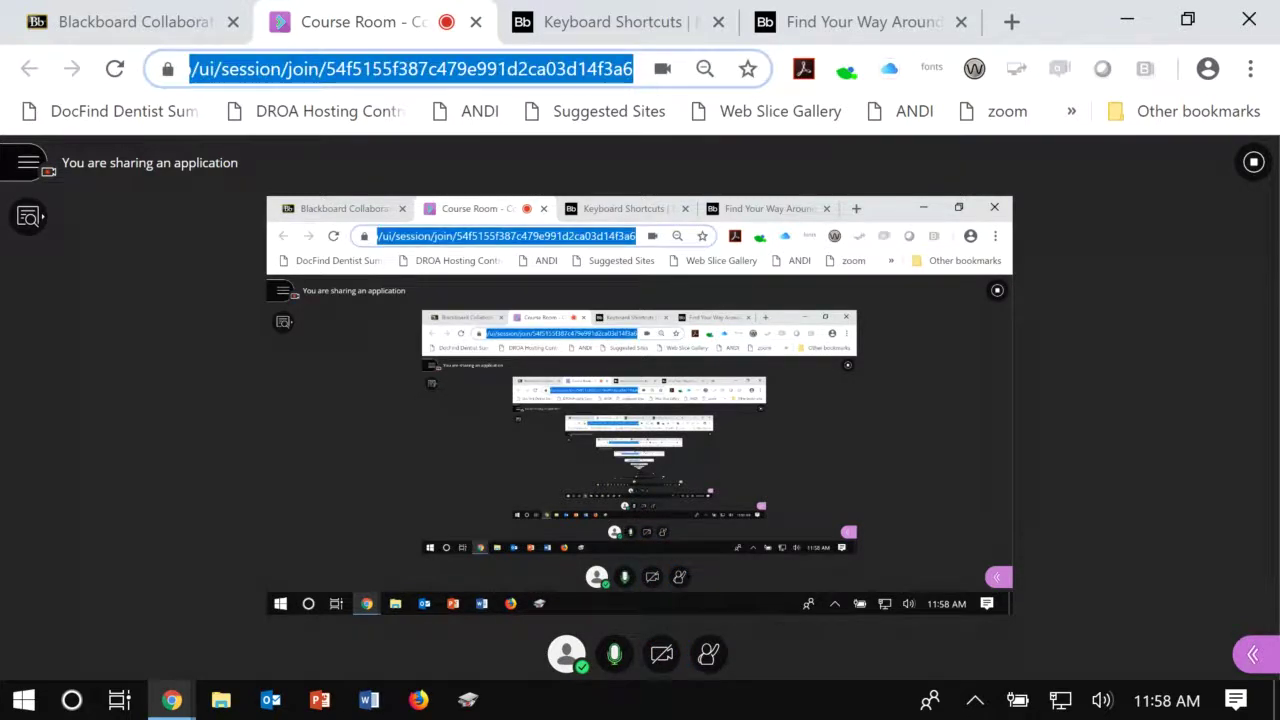
key("Tab")
Step: Open My Settings and step through the audio settings, with speaker and microphone volume at 100%
key("Return")
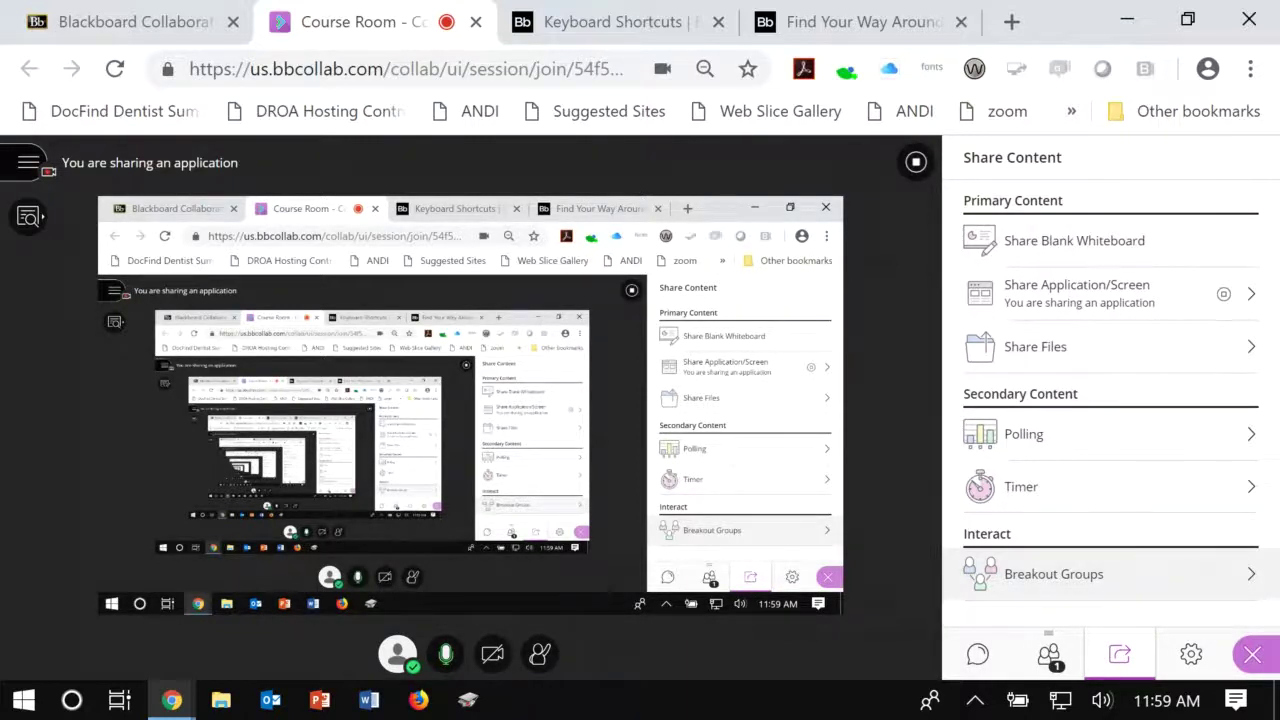
left_click(1190, 654)
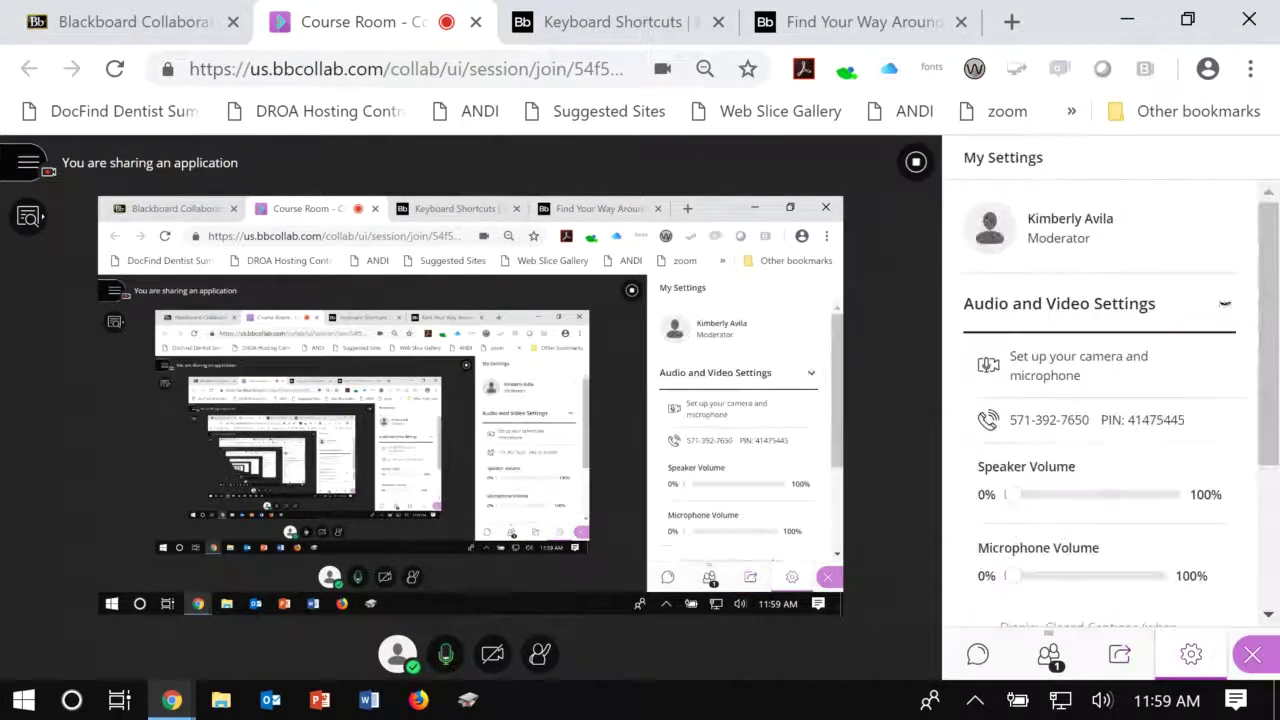
key("Tab")
key("Tab")
key("Tab")
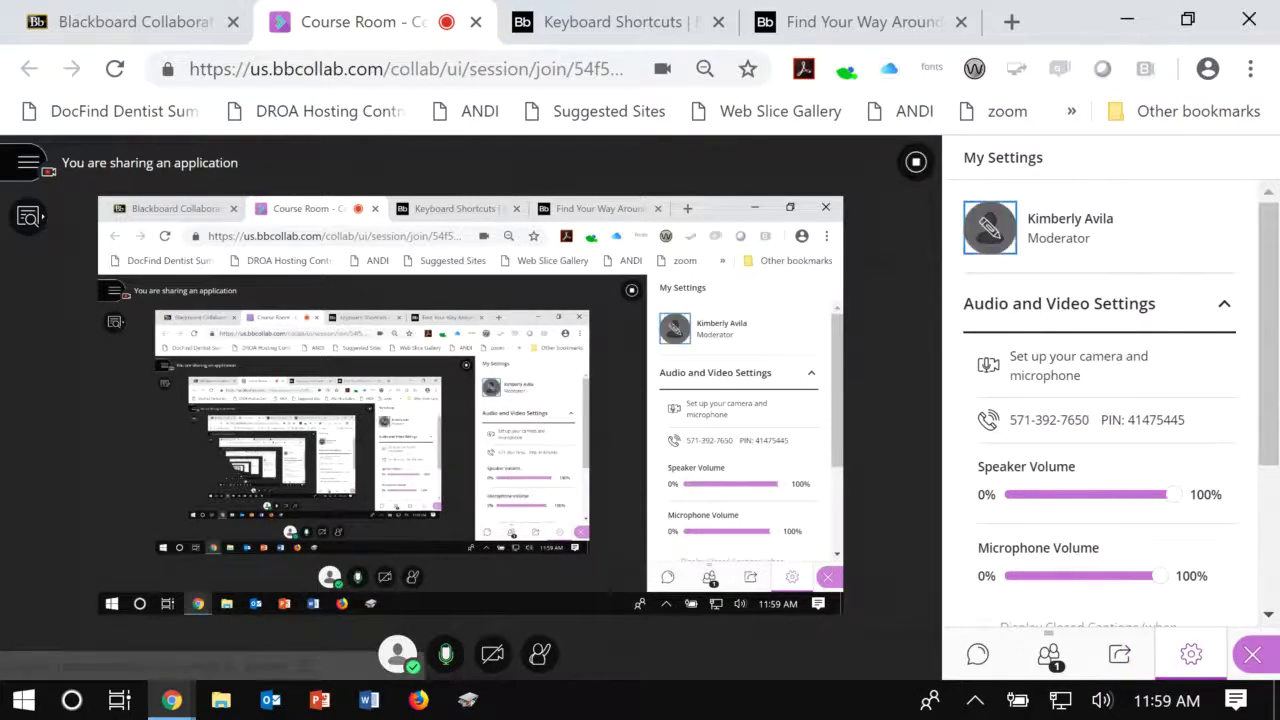
key("Tab")
key("Tab")
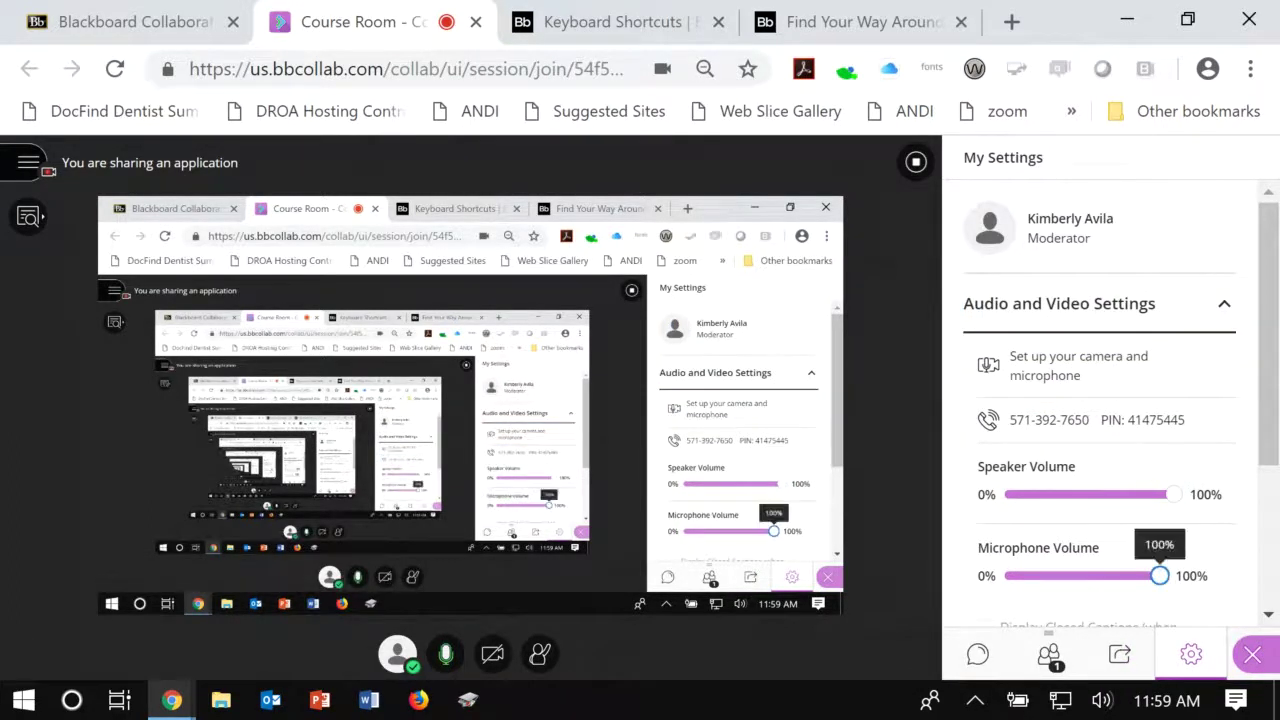
key("Tab")
key("Tab")
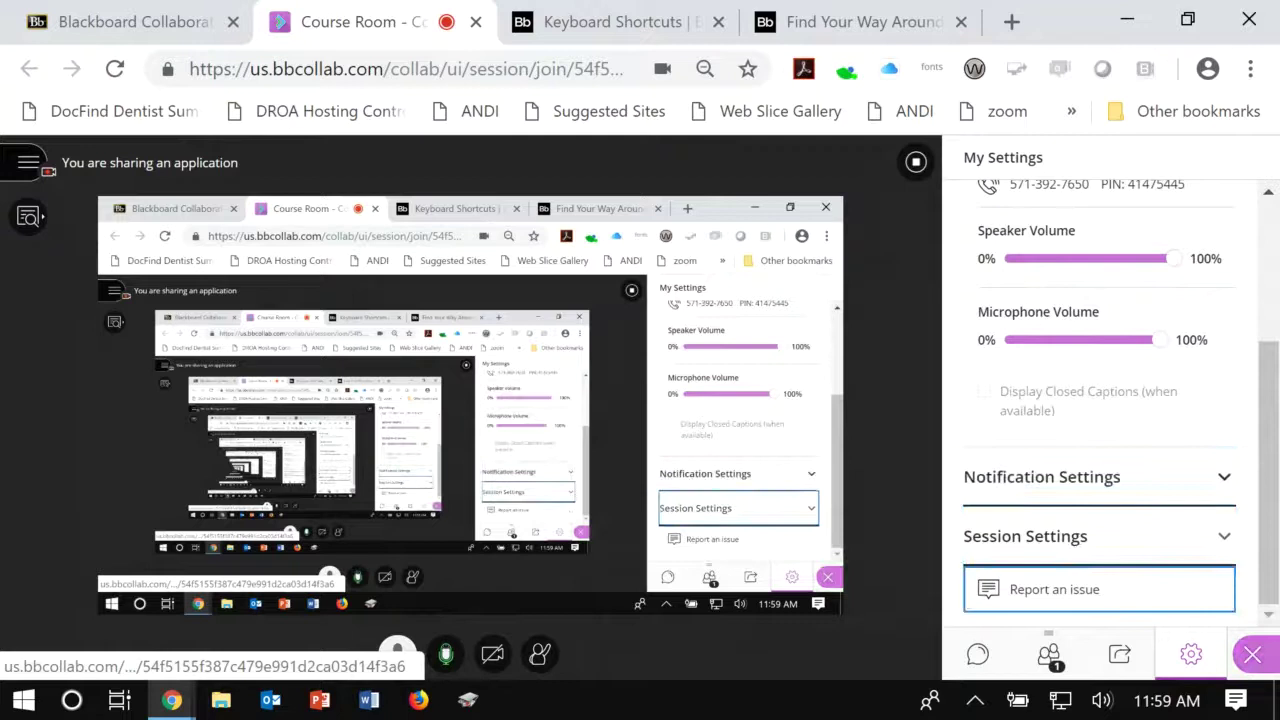
key("shift+Tab")
key("shift+Tab")
key("shift+Tab")
key("shift+Tab")
key("shift+Tab")
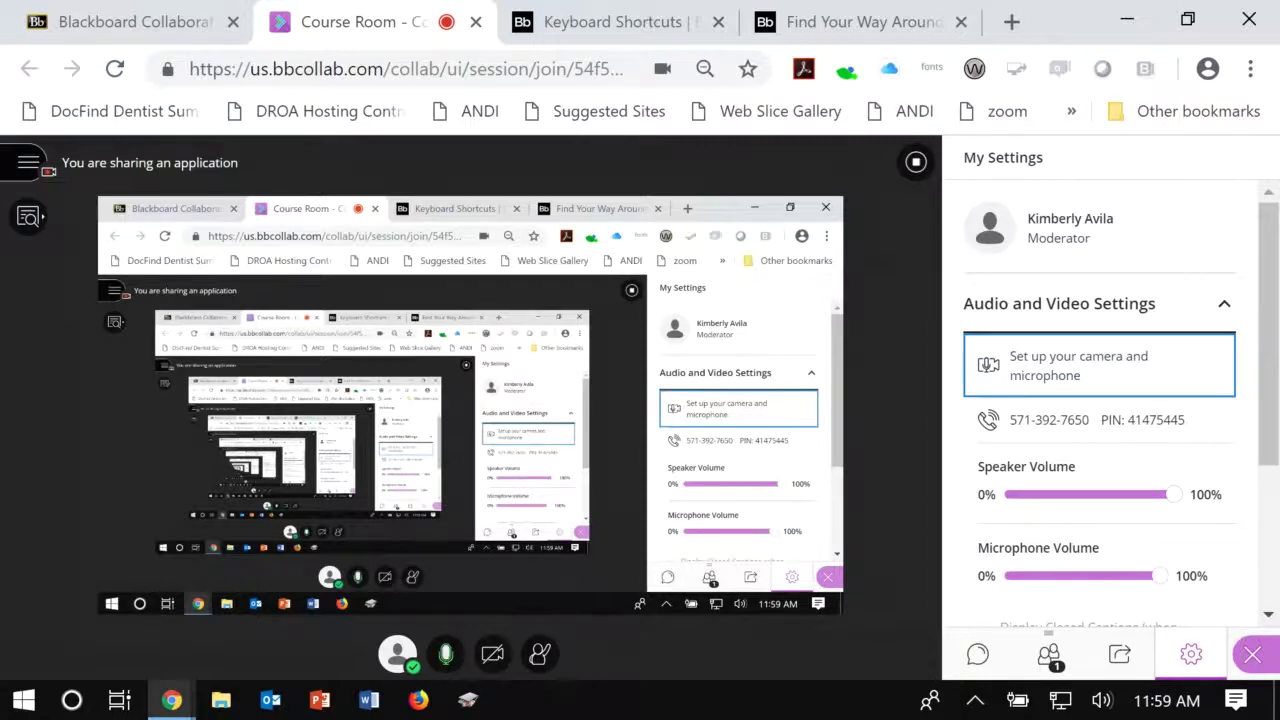
key("Tab")
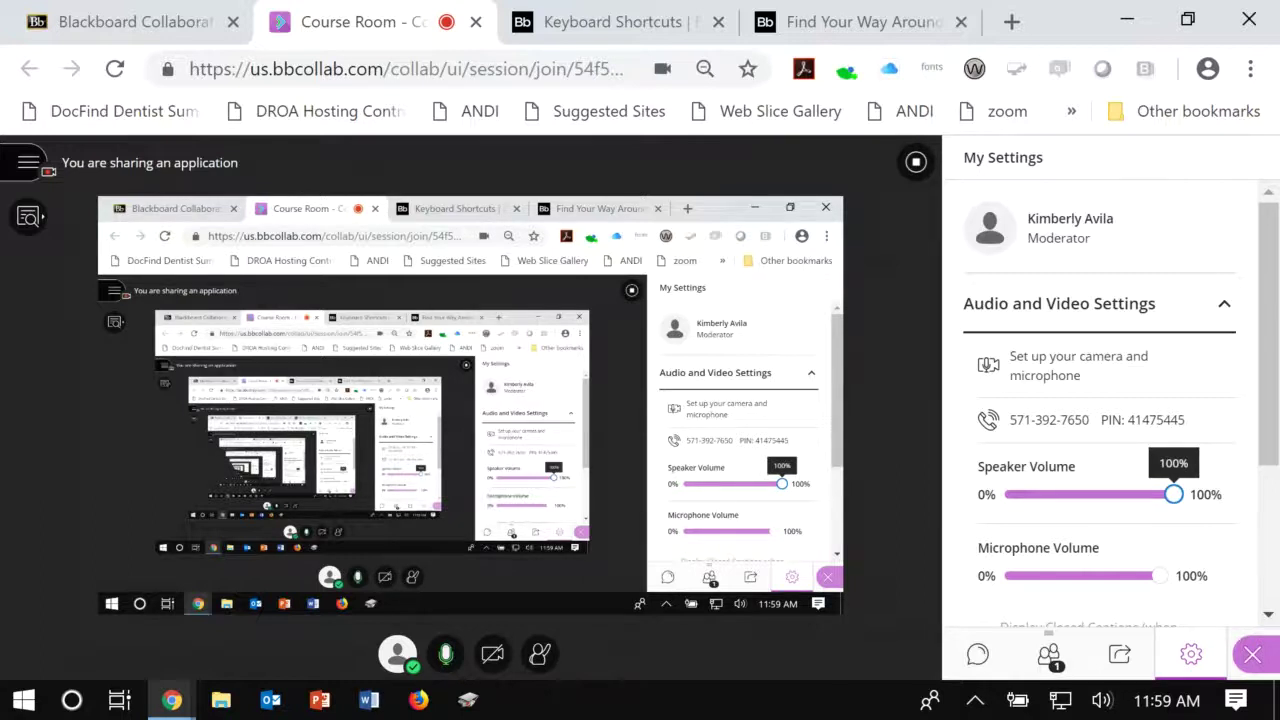
key("Tab")
key("Tab")
key("Tab")
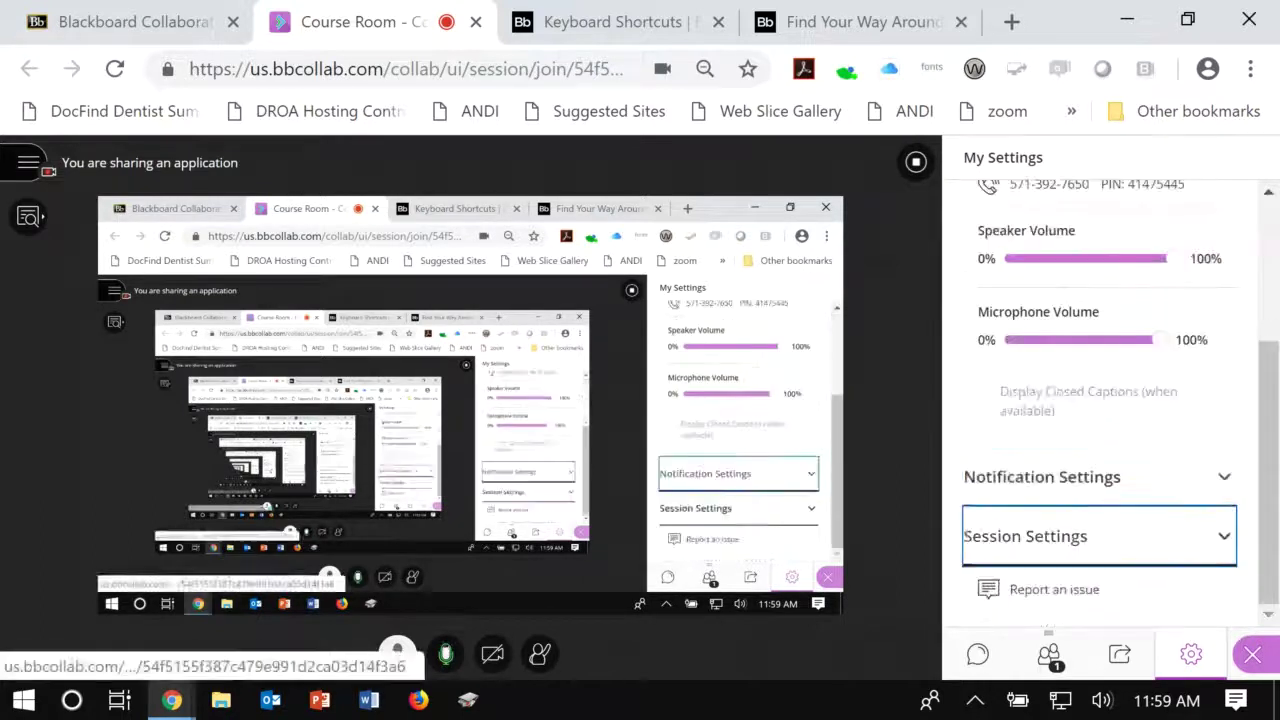
key("Tab")
key("Tab")
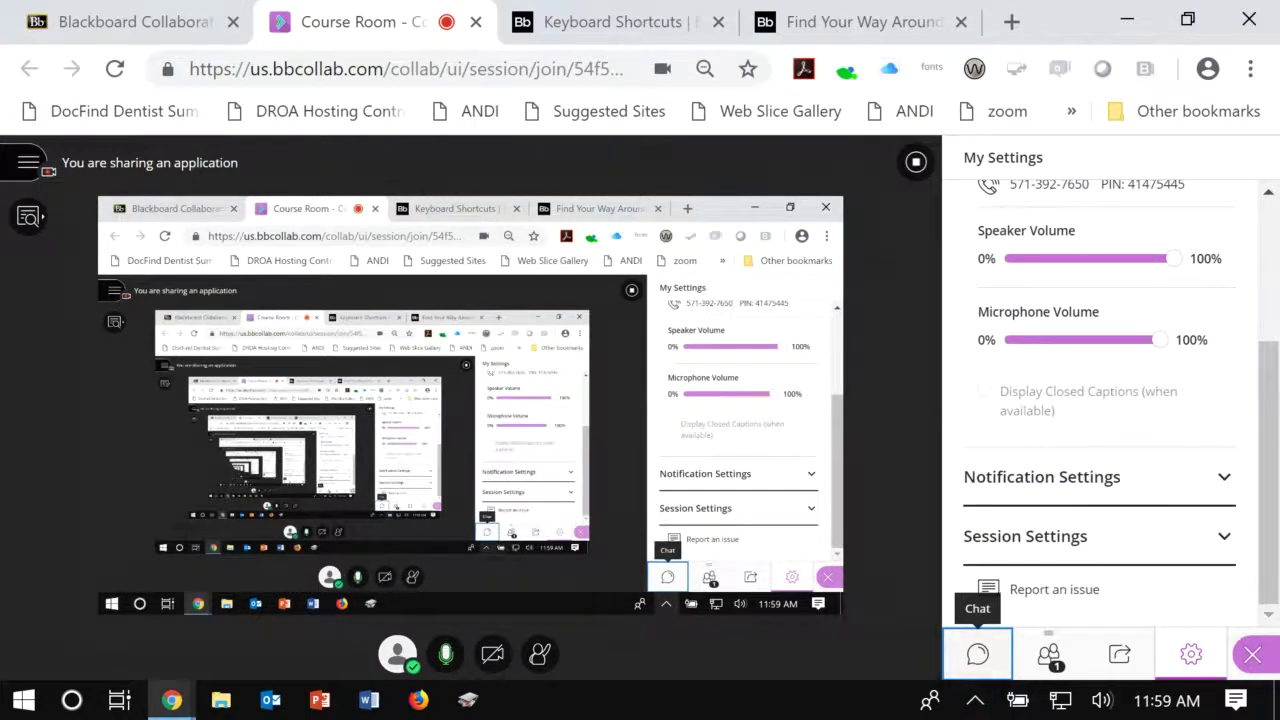
Step: Open the Everyone chat, move into the Say something box, then on toward Attendees
key("Return")
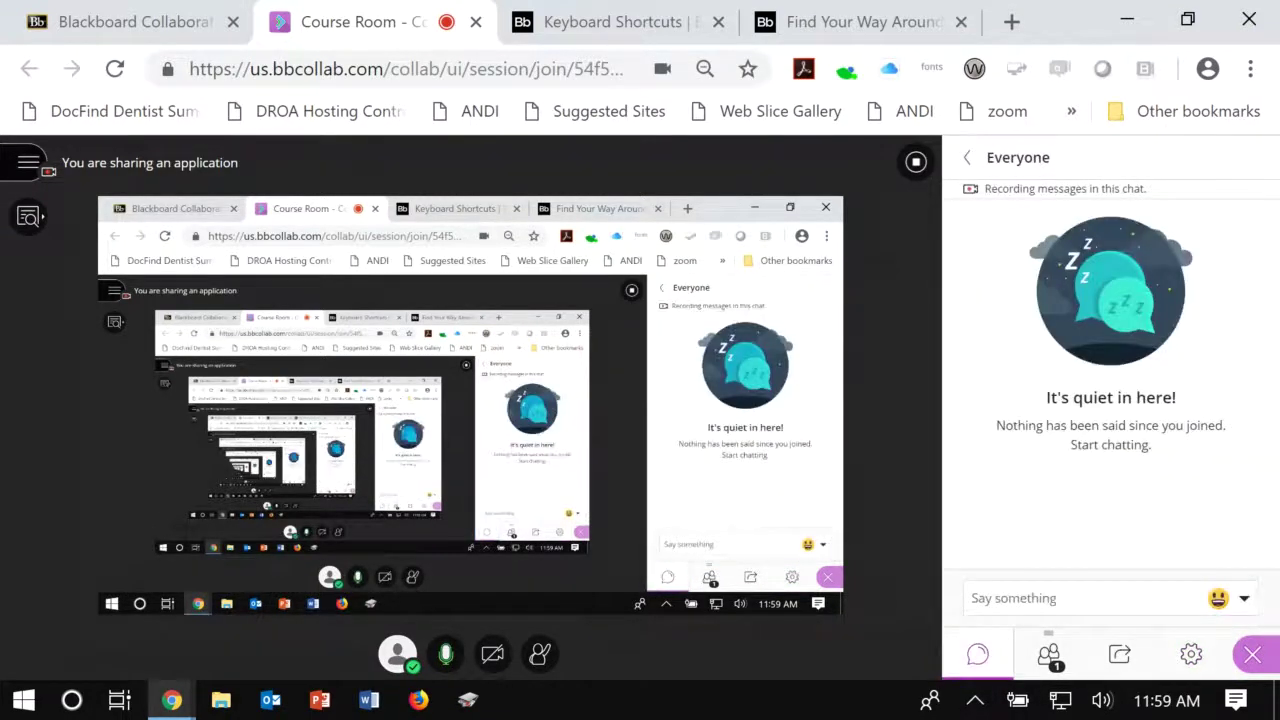
key("Tab")
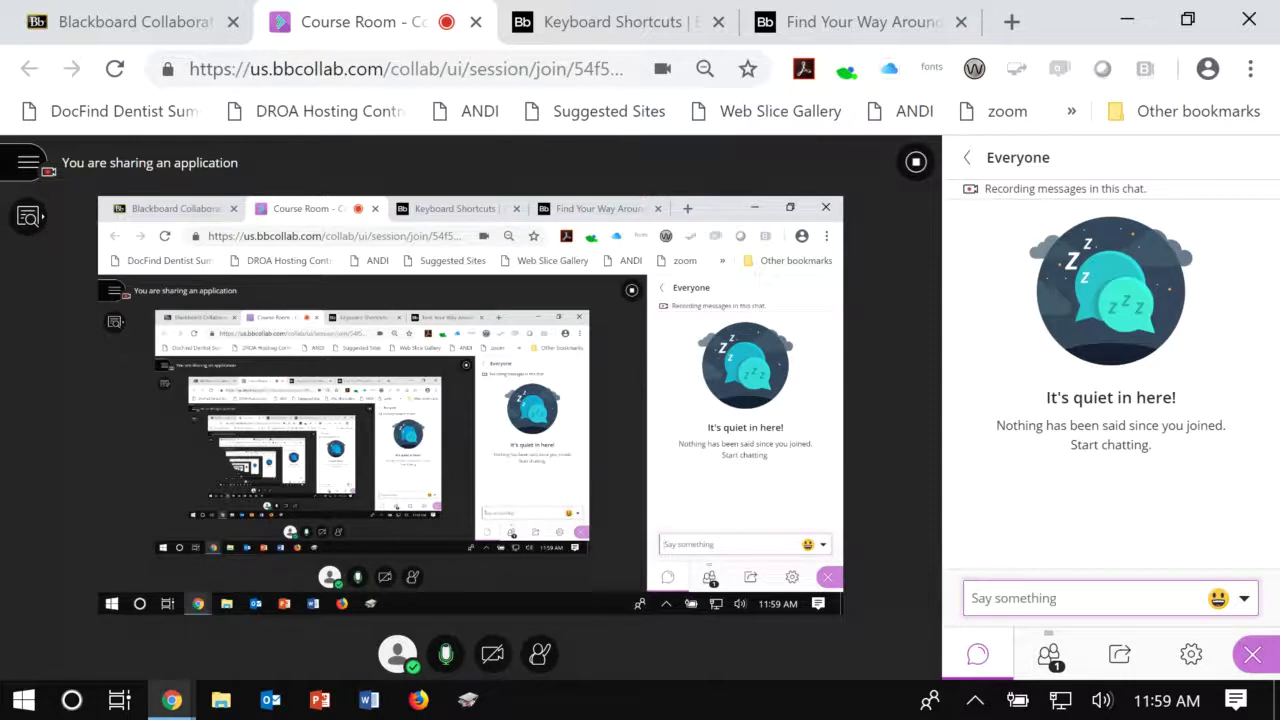
key("Tab")
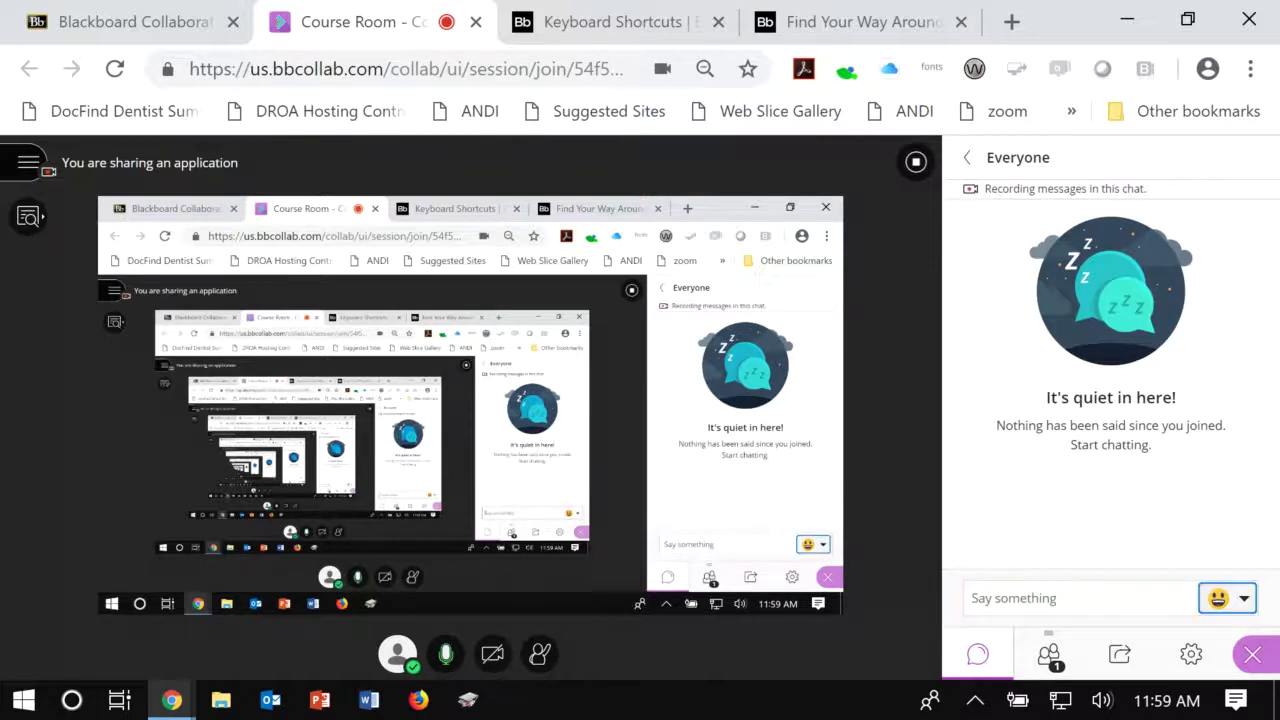
key("Tab")
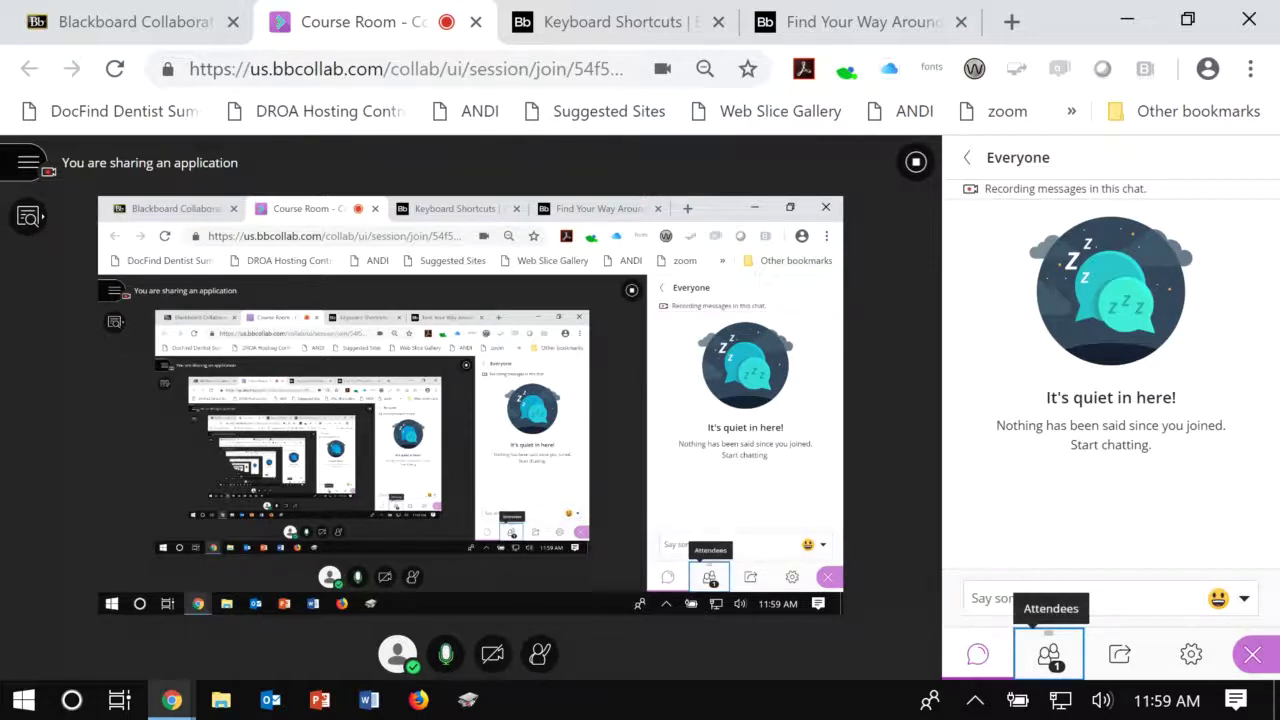
Step: View the Share Content options, then close the Collaborate side panel
key("Tab")
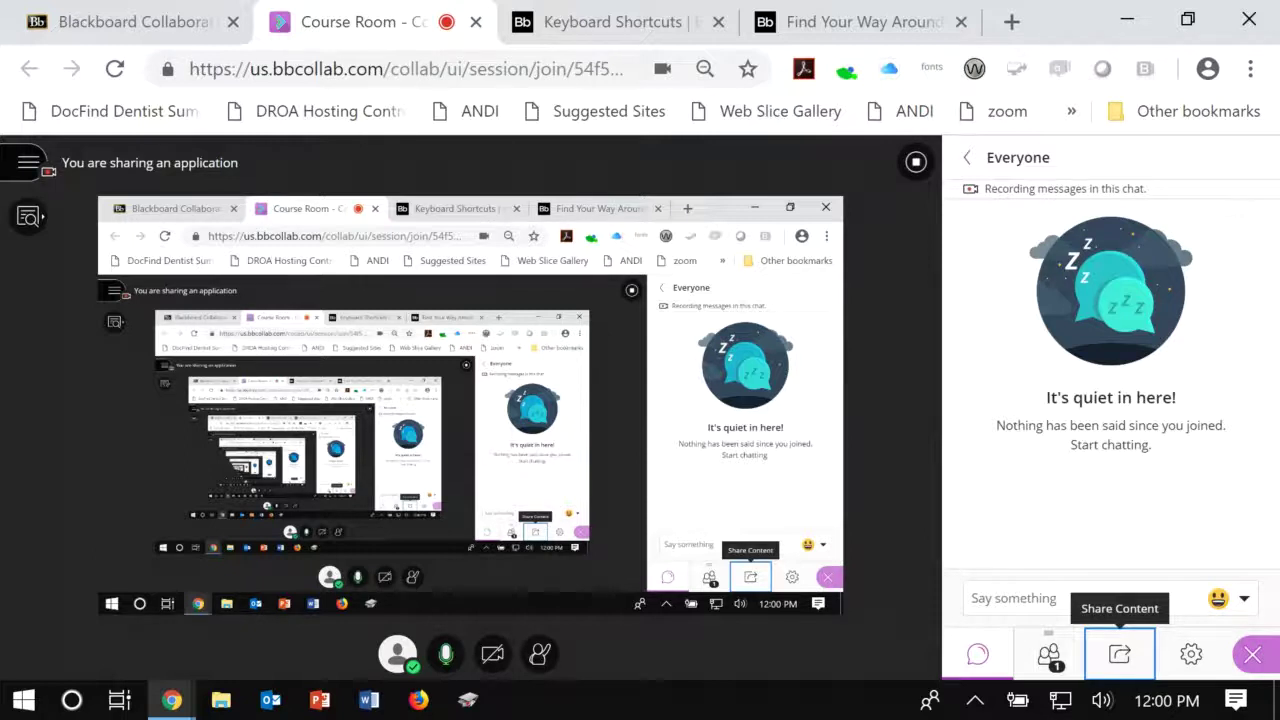
key("Return")
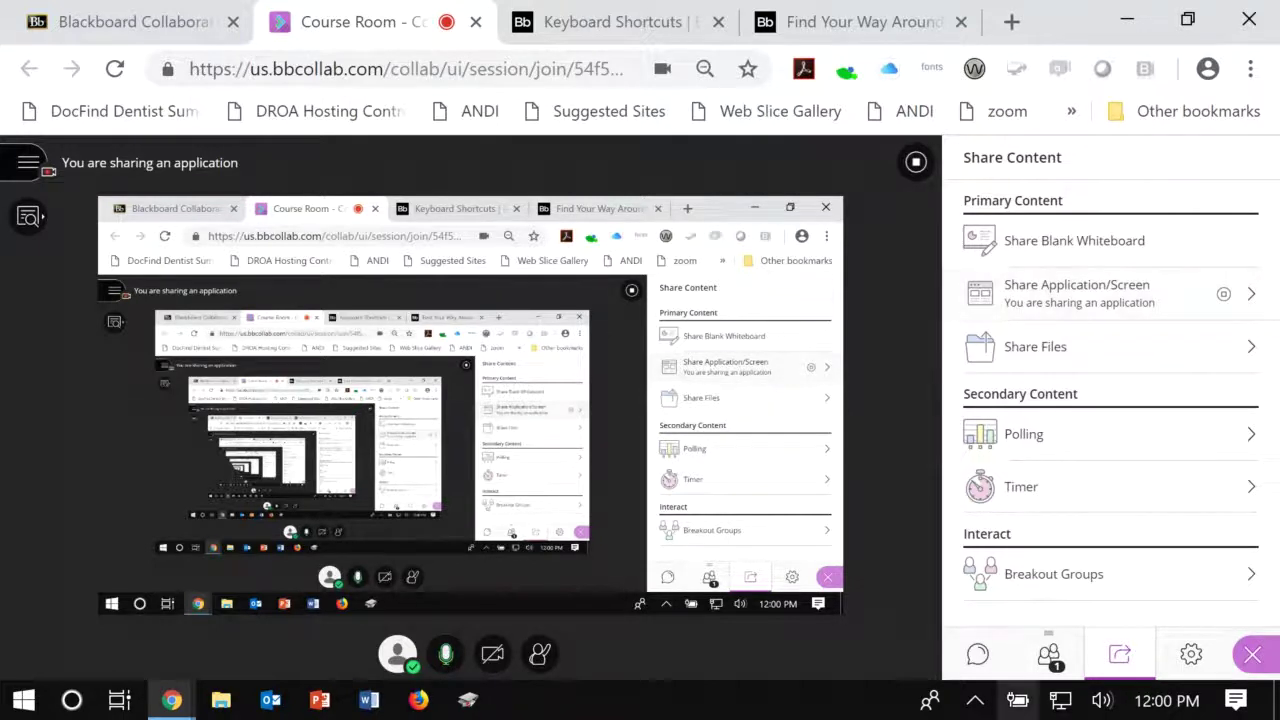
left_click(1252, 654)
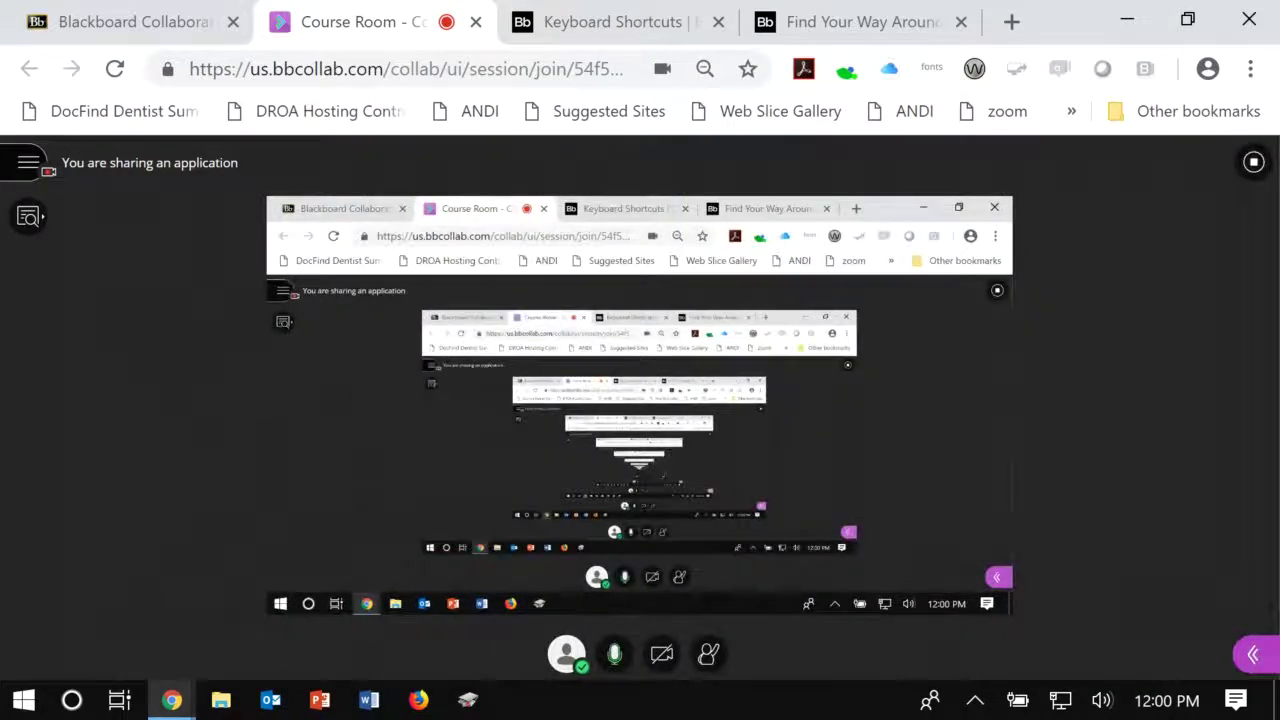